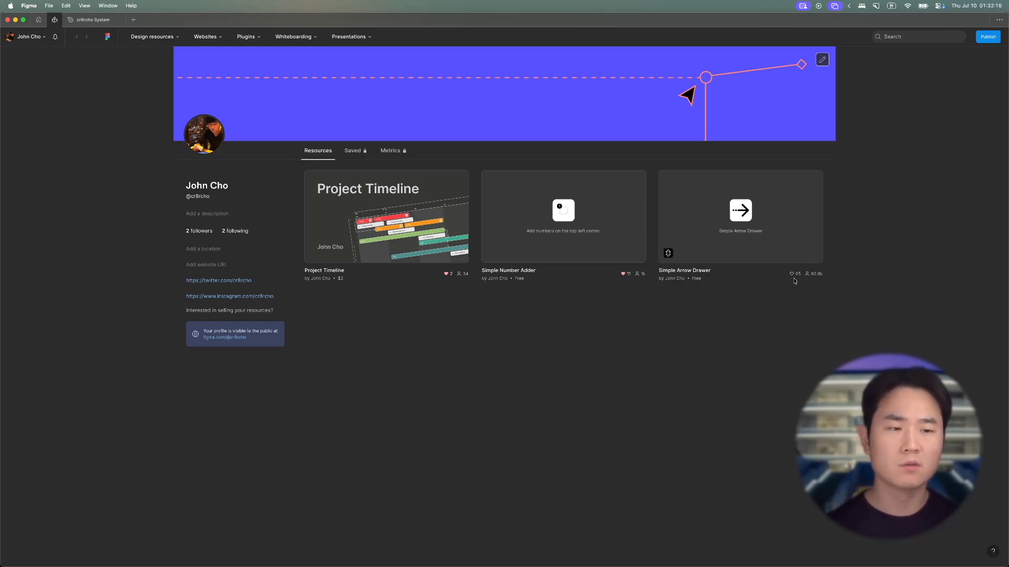
- Open the Simple Arrow Drawer plugin page and review the latest entries in its version history
{"action": "left_click", "coordinate": [747, 233]}
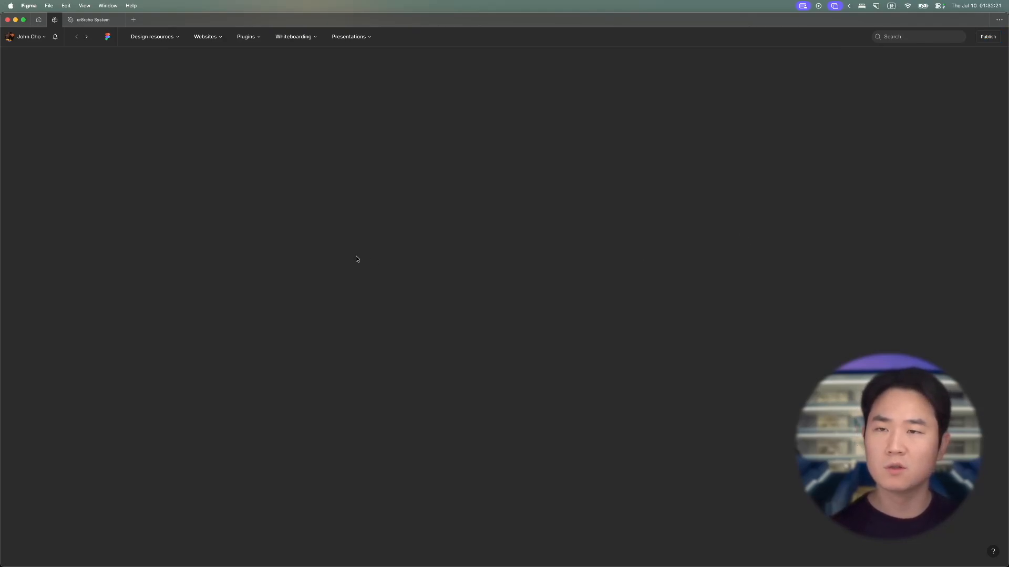
{"action": "scroll", "coordinate": [391, 291], "scroll_direction": "down", "scroll_amount": 3}
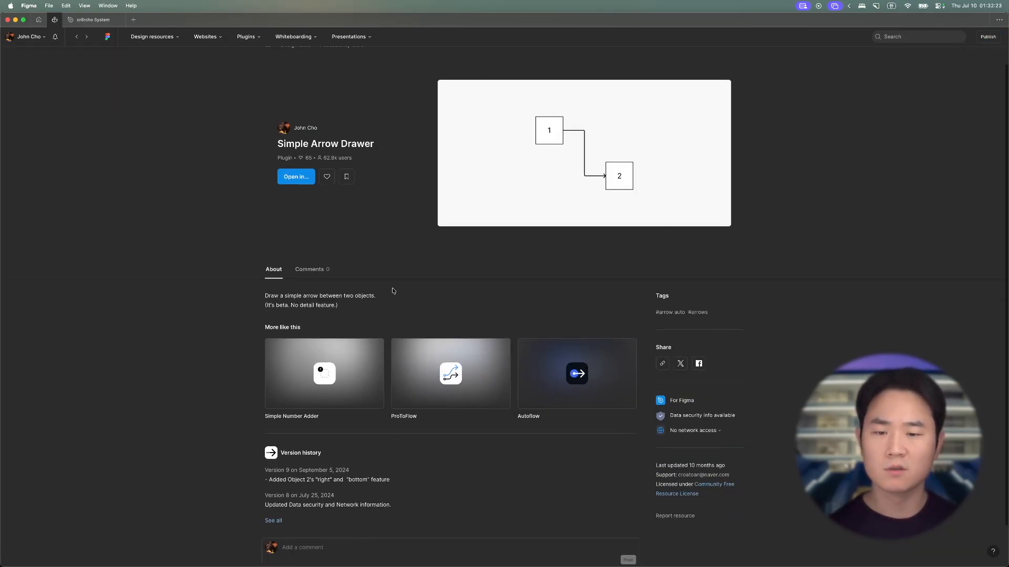
{"action": "left_click_drag", "start_coordinate": [272, 423], "coordinate": [336, 422]}
{"action": "left_click", "coordinate": [364, 425]}
{"action": "left_click", "coordinate": [339, 423]}
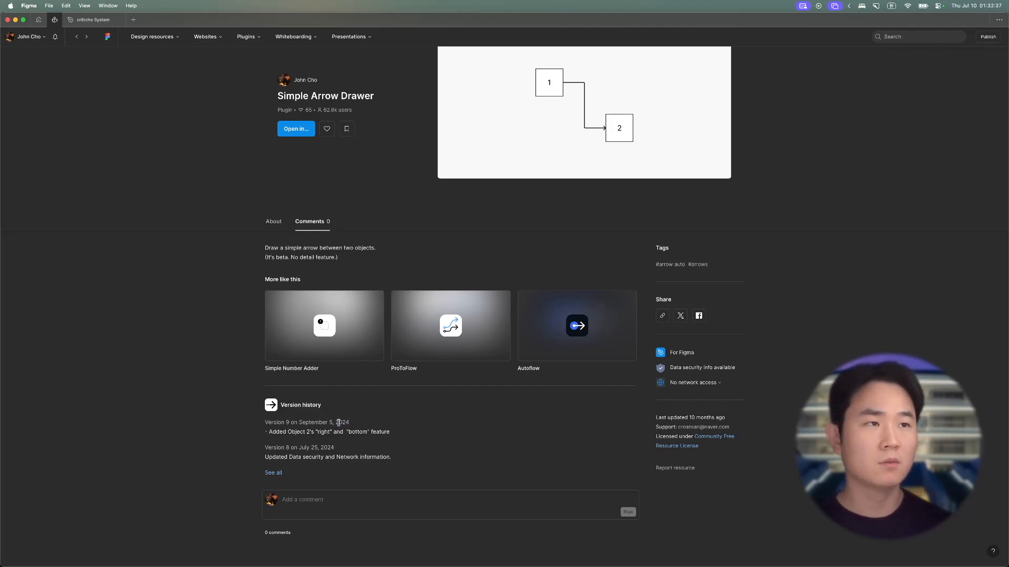
{"action": "left_click_drag", "start_coordinate": [391, 457], "coordinate": [266, 425]}
{"action": "left_click", "coordinate": [382, 442]}
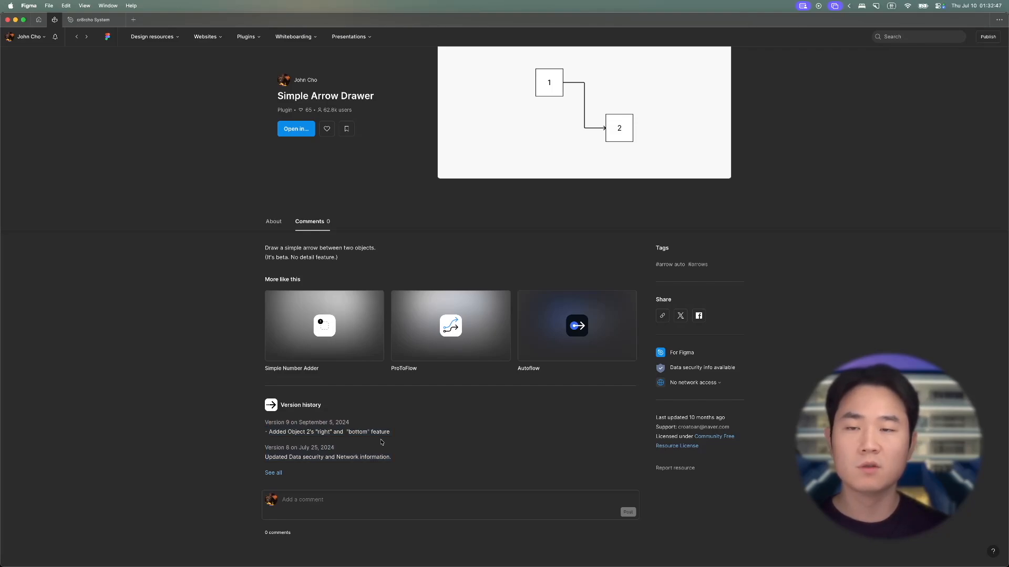
- Switch to the cr8rcho System file and run the published Simple Arrow Drawer plugin
{"action": "left_click", "coordinate": [87, 19]}
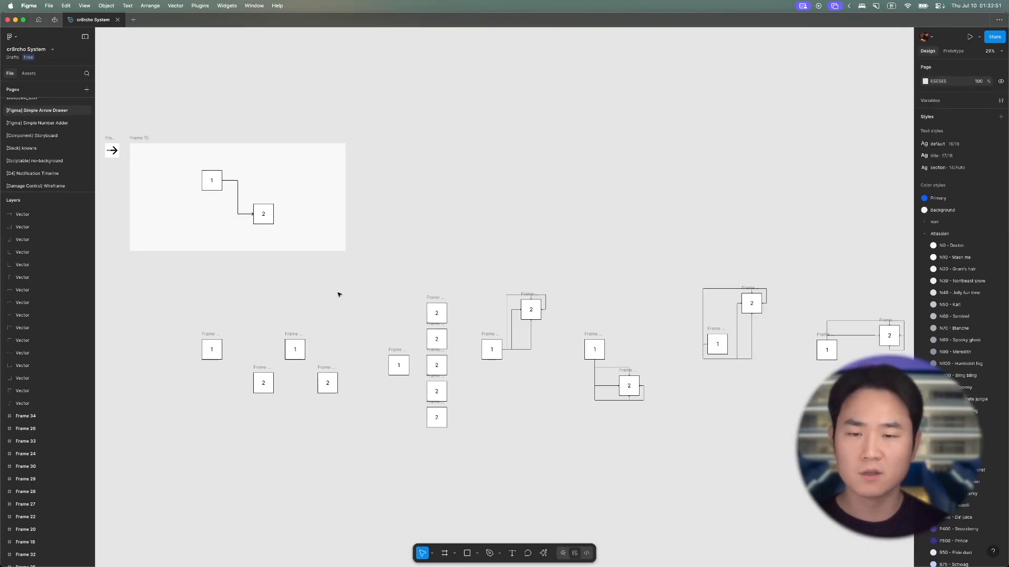
{"action": "right_click", "coordinate": [445, 242]}
{"action": "left_click", "coordinate": [396, 282]}
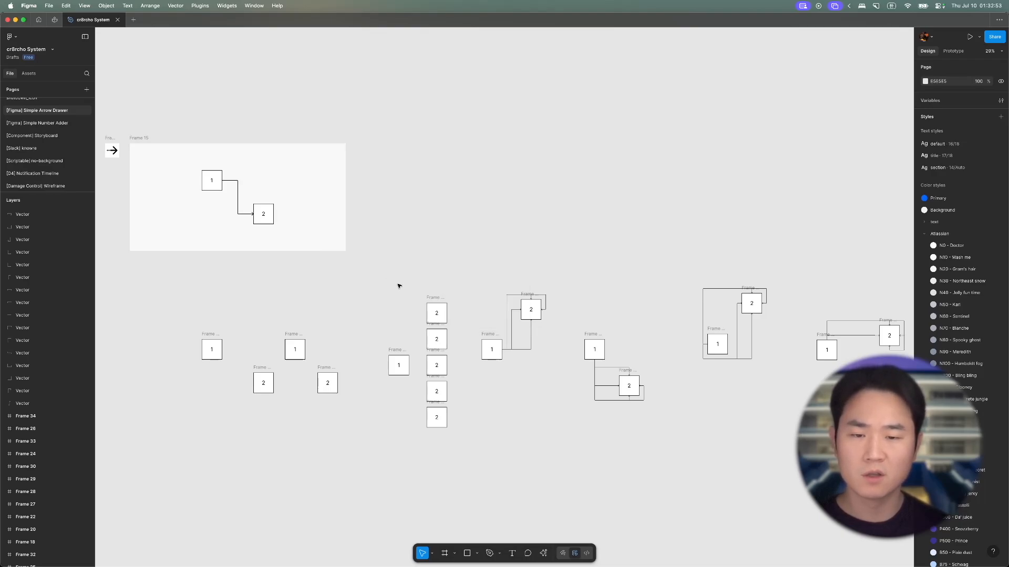
{"action": "left_click_drag", "start_coordinate": [215, 184], "coordinate": [509, 166]}
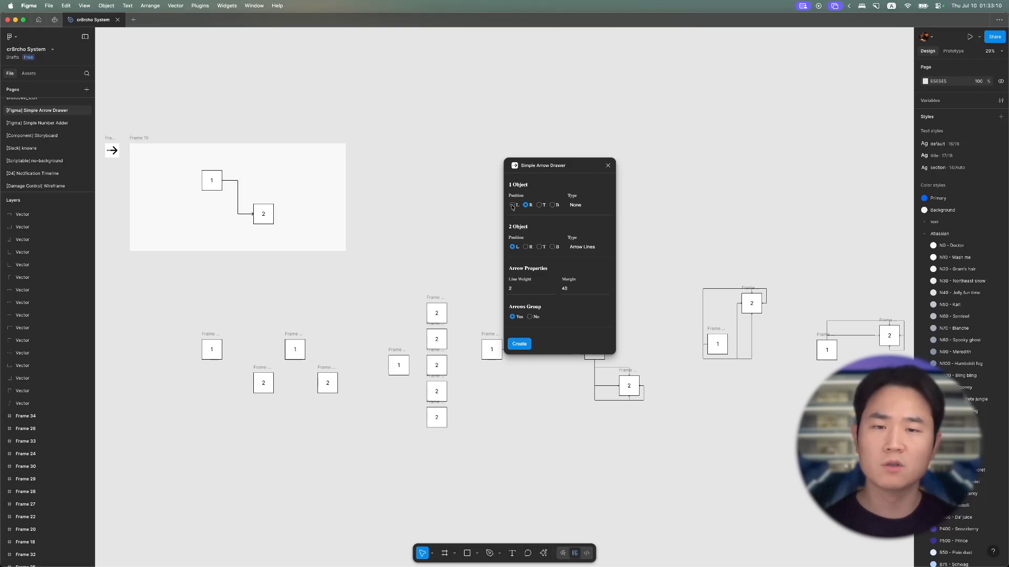
- Create a plugin arrow from the right side of Frame 21 to the left side of Frame 22
{"action": "scroll", "coordinate": [432, 339], "scroll_direction": "right", "scroll_amount": 5}
{"action": "left_click", "coordinate": [370, 292]}
{"action": "left_click", "coordinate": [328, 342]}
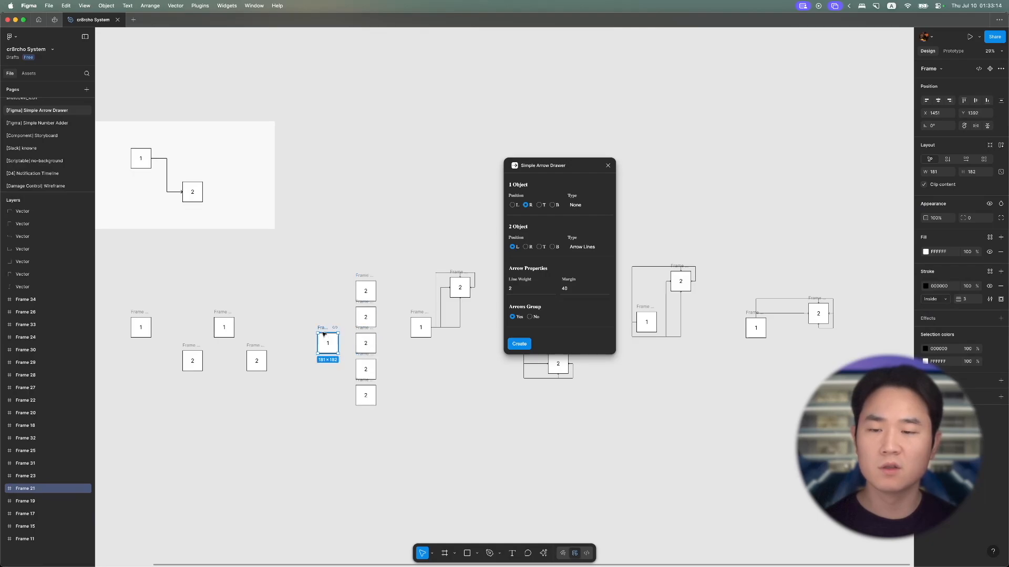
{"action": "left_click", "coordinate": [366, 290], "text": "shift"}
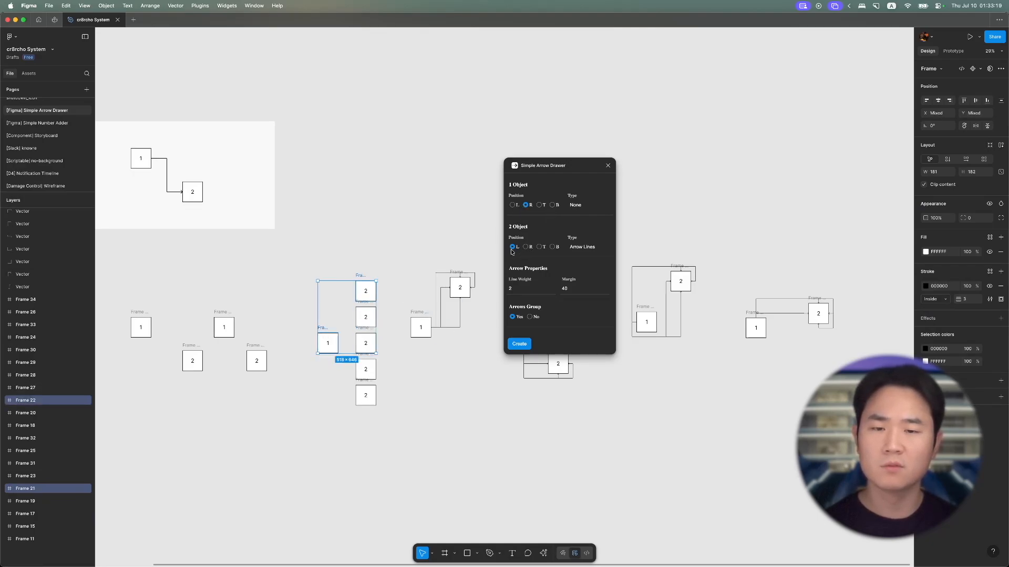
{"action": "scroll", "coordinate": [332, 324], "scroll_direction": "up", "scroll_amount": 5}
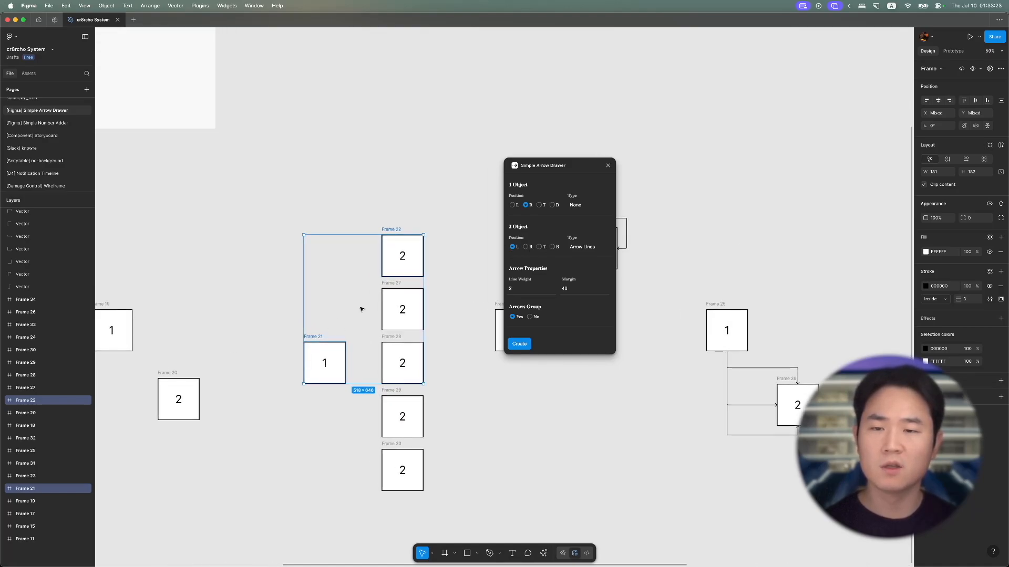
{"action": "left_click", "coordinate": [519, 344]}
{"action": "scroll", "coordinate": [373, 335], "scroll_direction": "up", "scroll_amount": 3}
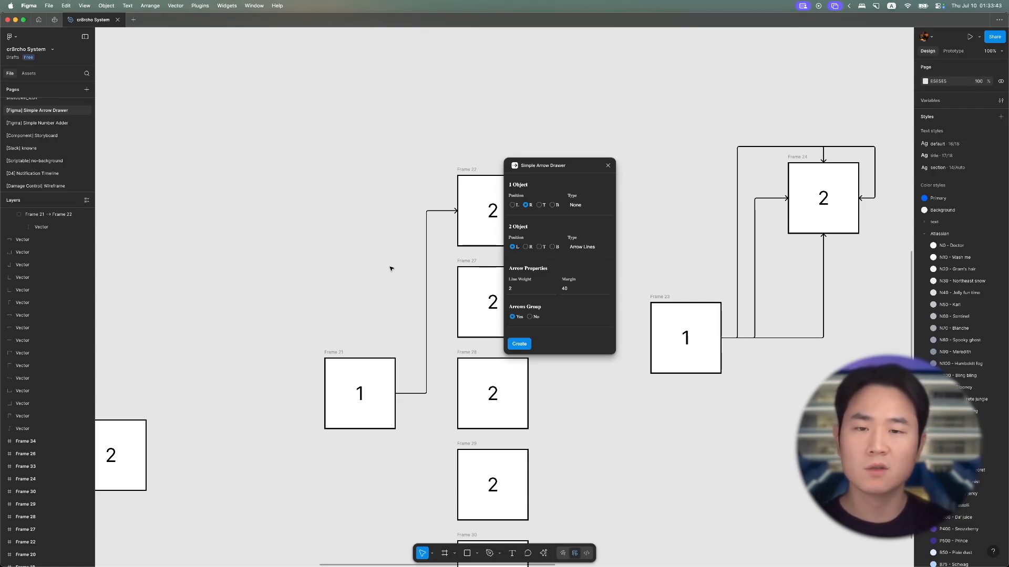
{"action": "scroll", "coordinate": [391, 269], "scroll_direction": "down", "scroll_amount": 3}
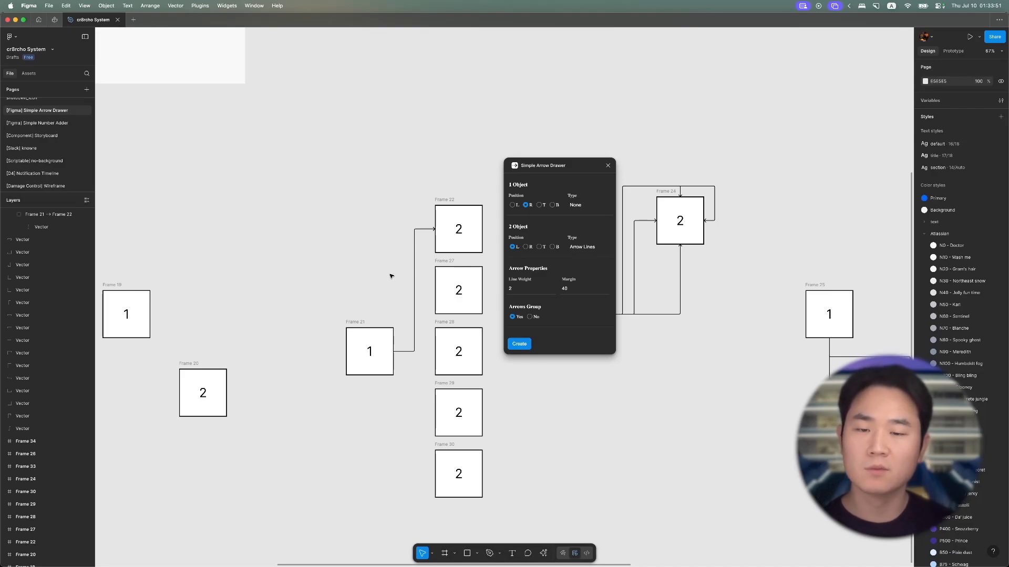
- Return to the plugin's community page, expand the full version history and examine the Version 9 entry
{"action": "left_click", "coordinate": [55, 20]}
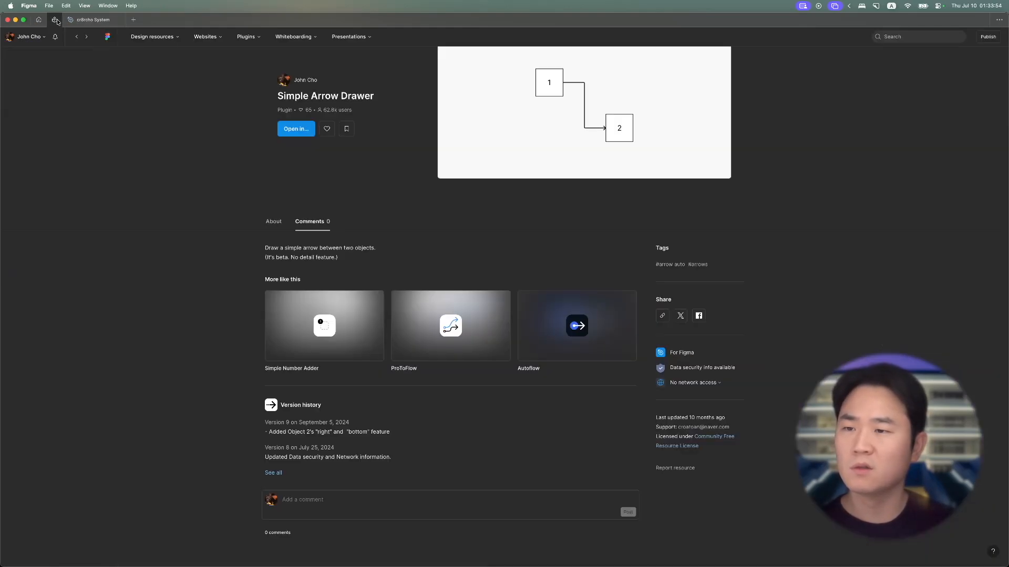
{"action": "left_click", "coordinate": [273, 473]}
{"action": "scroll", "coordinate": [273, 473], "scroll_direction": "down", "scroll_amount": 4}
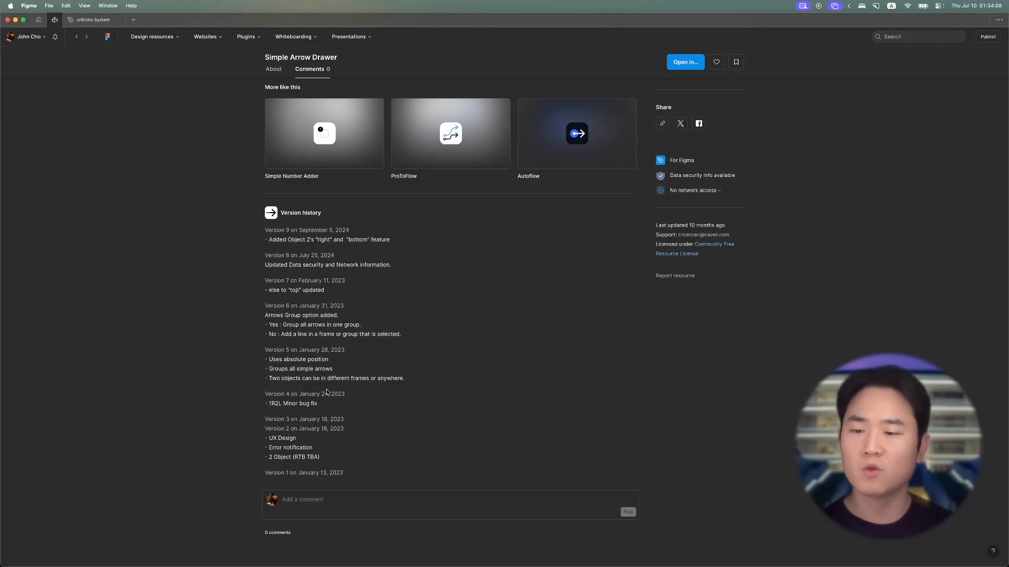
{"action": "left_click_drag", "start_coordinate": [315, 239], "coordinate": [394, 241]}
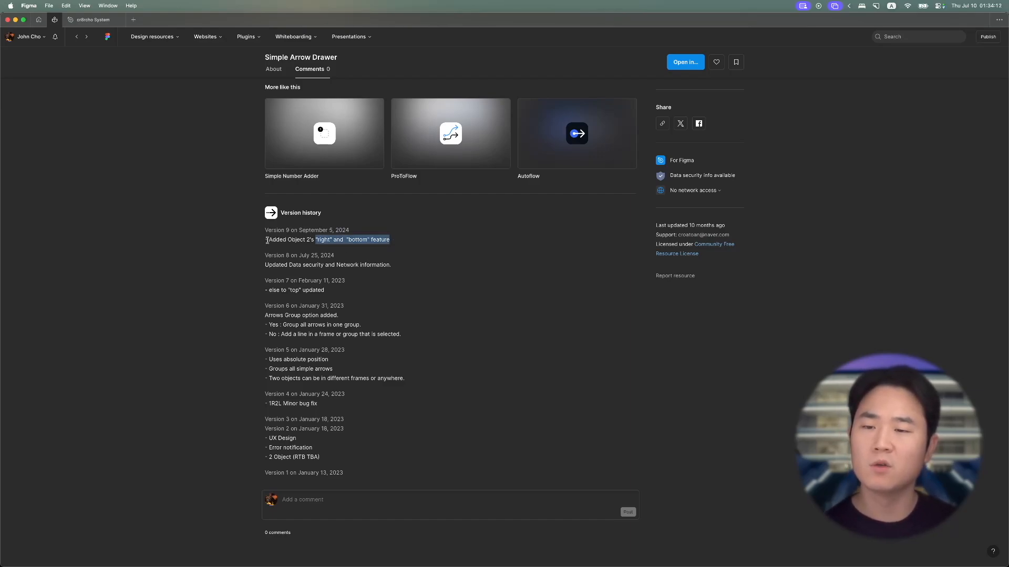
{"action": "left_click_drag", "start_coordinate": [268, 240], "coordinate": [383, 247]}
{"action": "left_click", "coordinate": [383, 247]}
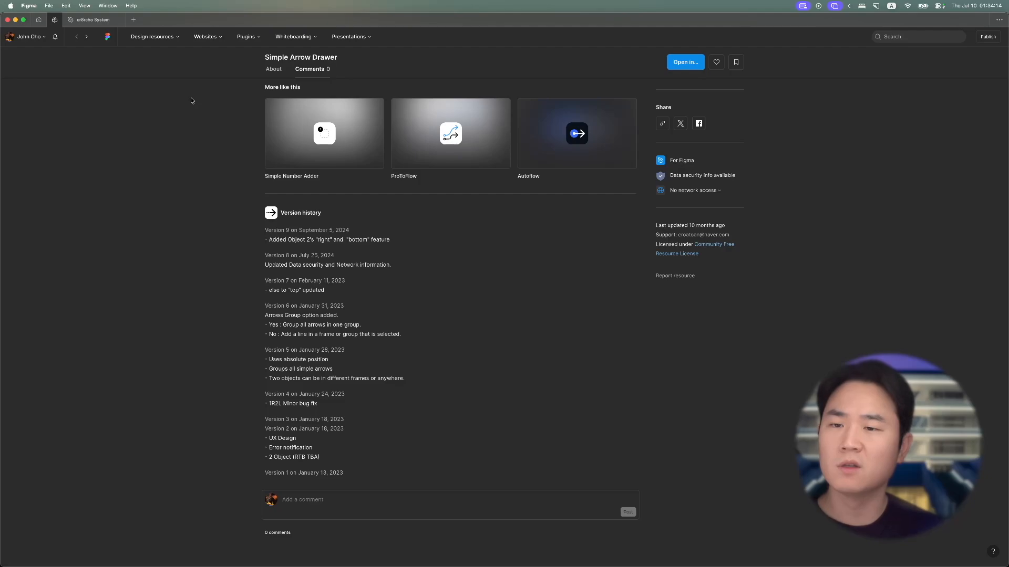
- Go back to the cr8rcho System file and run the development version of Simple Arrow Drawer, placing its window clear of Frames 21 to 30
{"action": "left_click", "coordinate": [75, 22]}
{"action": "left_click_drag", "start_coordinate": [581, 168], "coordinate": [534, 299]}
{"action": "scroll", "coordinate": [610, 364], "scroll_direction": "down", "scroll_amount": 3}
{"action": "right_click", "coordinate": [607, 349]}
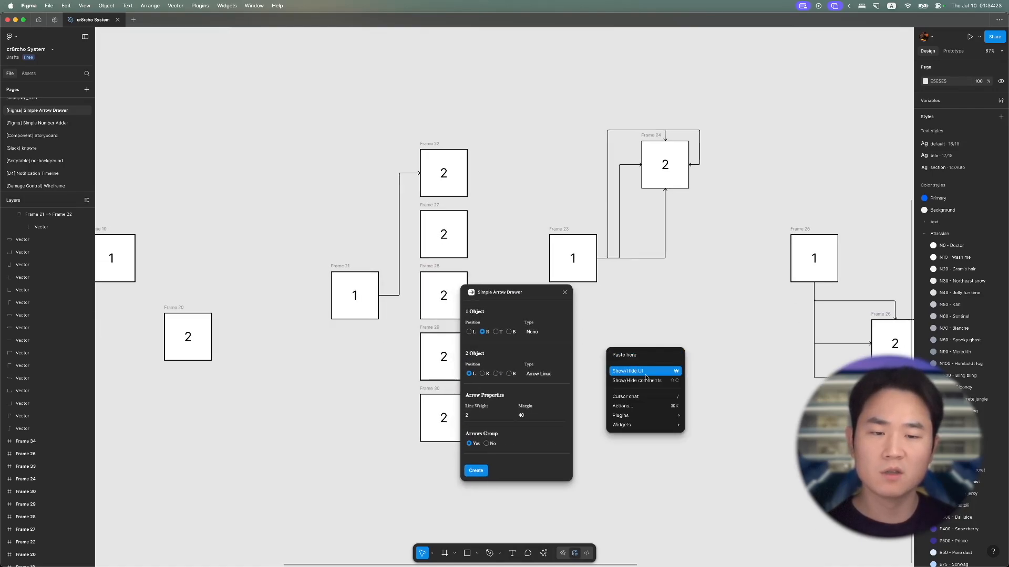
{"action": "mouse_move", "coordinate": [645, 416]}
{"action": "mouse_move", "coordinate": [729, 400]}
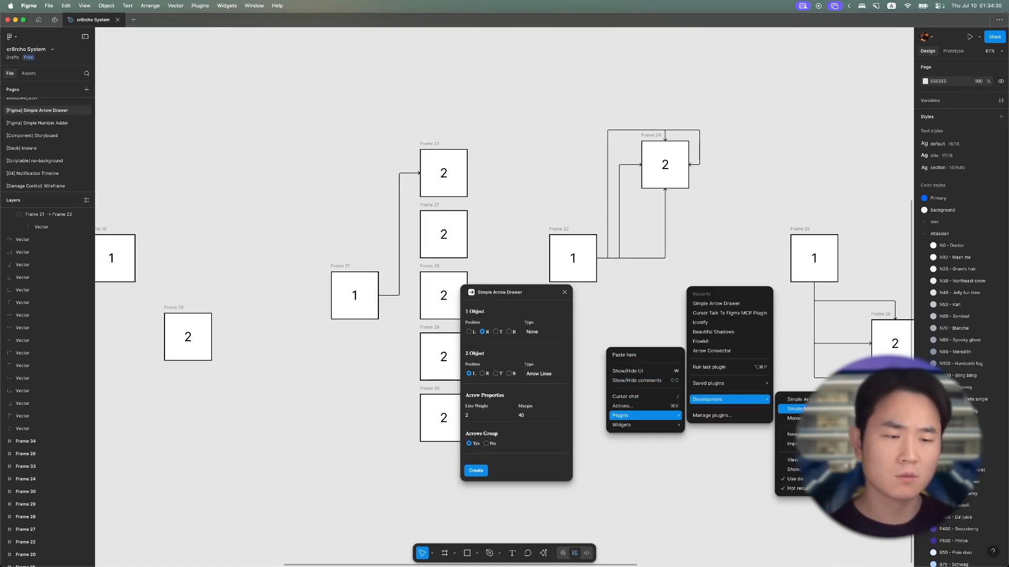
{"action": "left_click", "coordinate": [794, 399]}
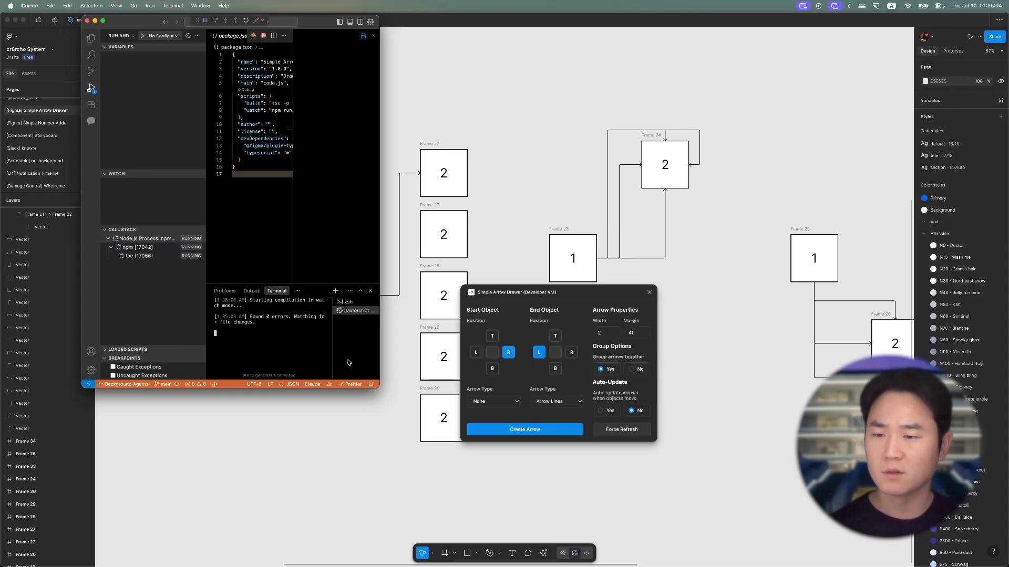
{"action": "left_click_drag", "start_coordinate": [581, 292], "coordinate": [741, 212]}
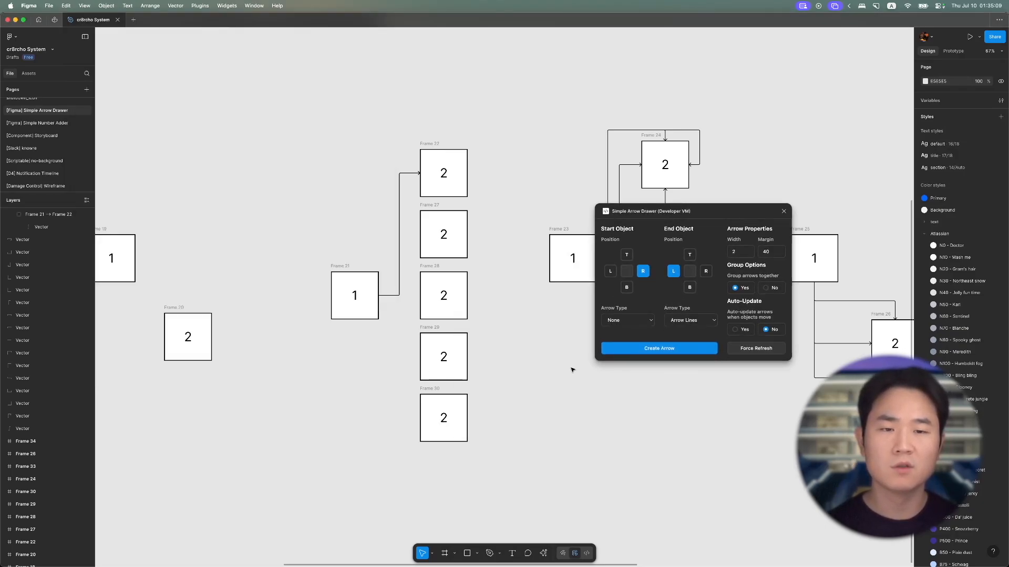
{"action": "key", "text": "alt+super+p"}
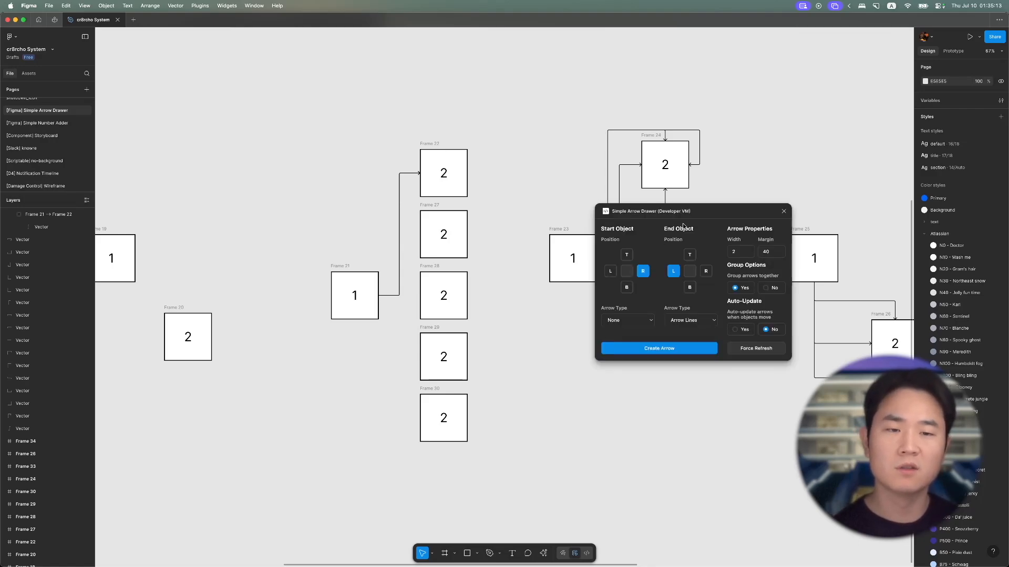
{"action": "left_click_drag", "start_coordinate": [681, 213], "coordinate": [602, 187]}
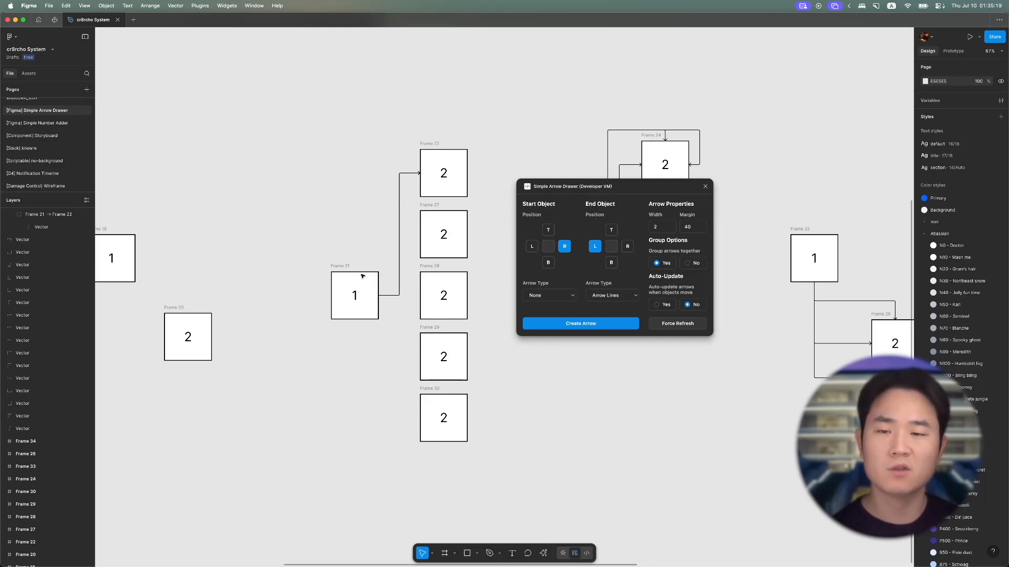
- Select Frame 21 and set the start object's arrow type to Arrow Lines
{"action": "left_click", "coordinate": [331, 270]}
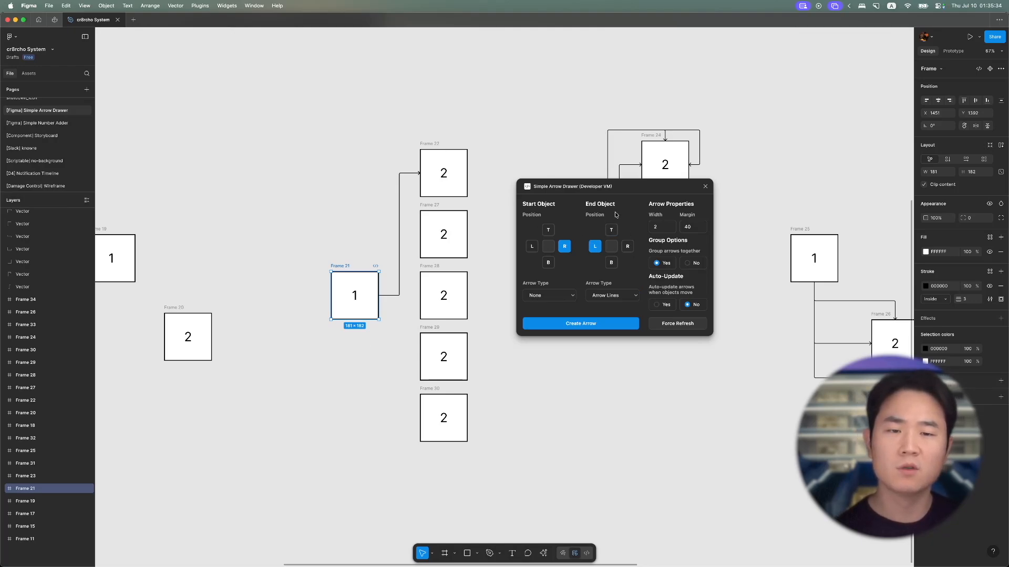
{"action": "left_click", "coordinate": [536, 296]}
{"action": "left_click", "coordinate": [542, 305]}
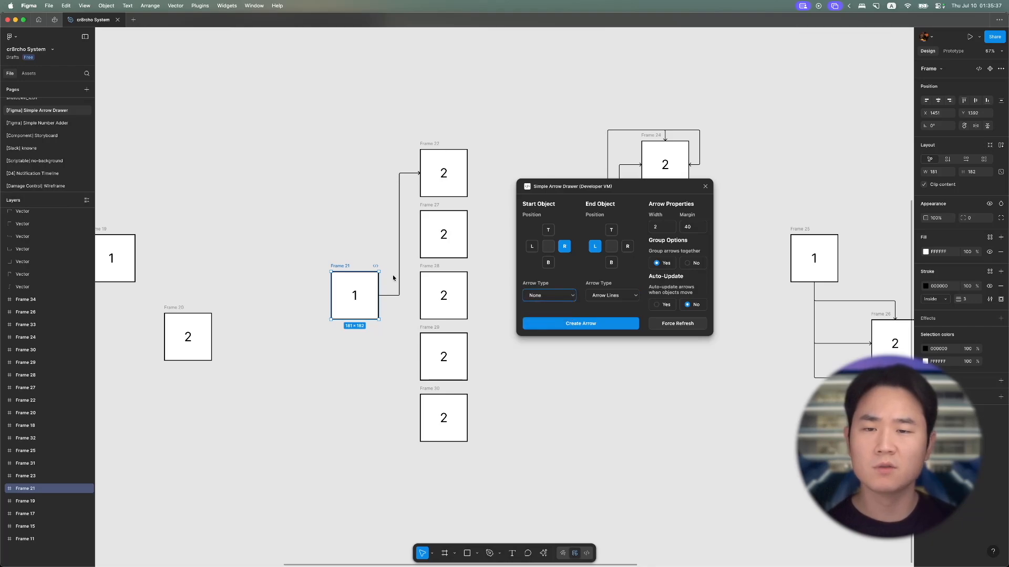
- Delete the existing arrow between Frame 21 and Frame 22
{"action": "left_click", "coordinate": [387, 233]}
{"action": "left_click", "coordinate": [398, 246]}
{"action": "key", "text": "Delete"}
- Create a double-headed arrow from the right side of Frame 21 to the left side of Frame 28
{"action": "left_click", "coordinate": [423, 280]}
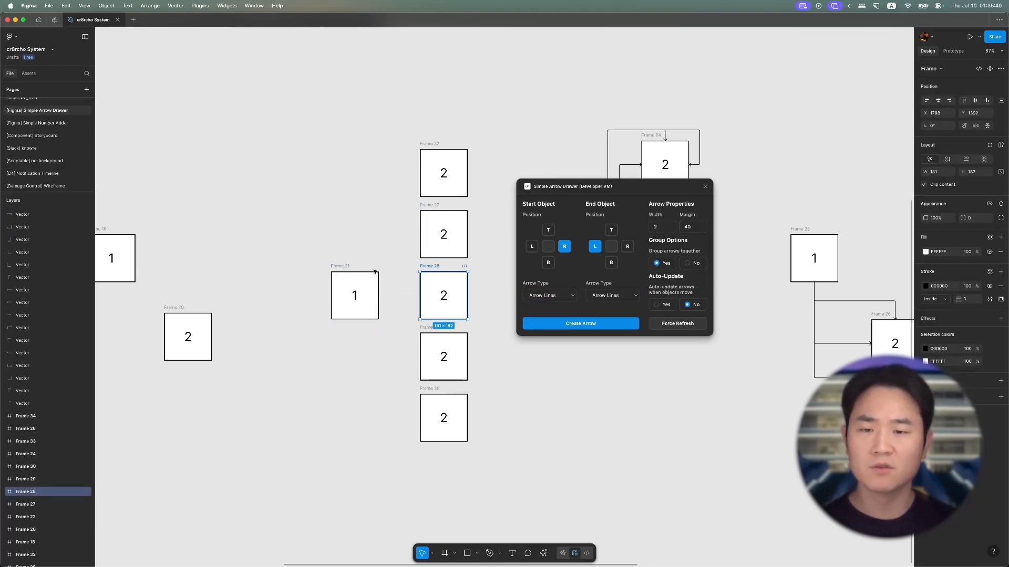
{"action": "left_click", "coordinate": [354, 272], "text": "shift"}
{"action": "left_click", "coordinate": [588, 323]}
{"action": "scroll", "coordinate": [467, 323], "scroll_direction": "right", "scroll_amount": 1}
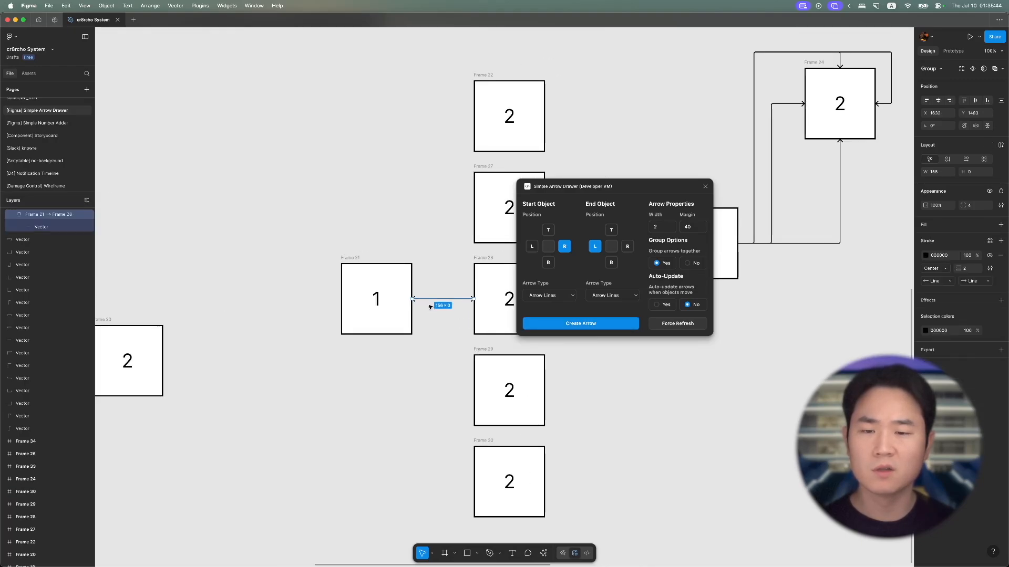
{"action": "scroll", "coordinate": [432, 308], "scroll_direction": "up", "scroll_amount": 5}
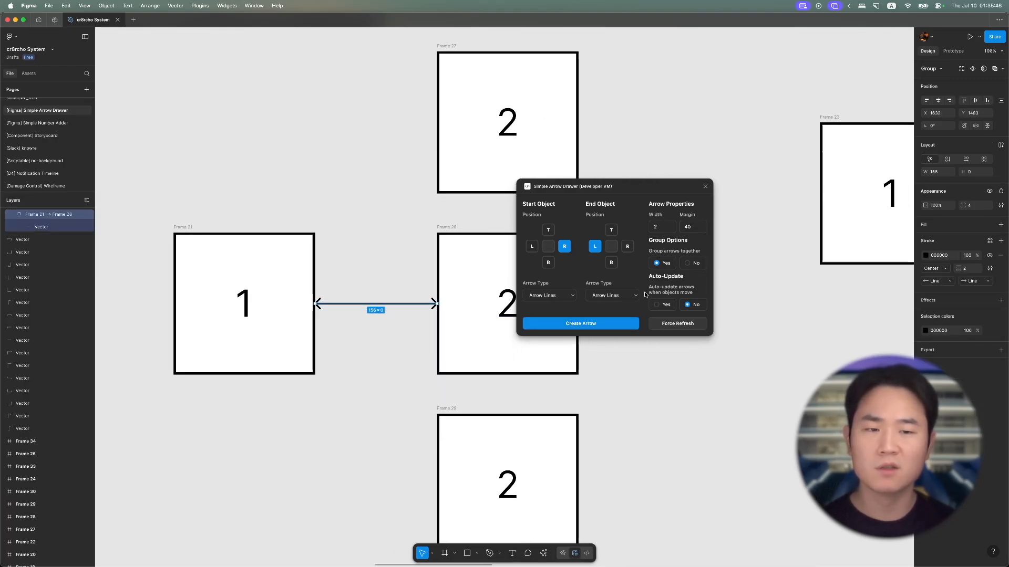
- Create a double-headed arrow from the bottom of Frame 21 to the bottom of Frame 29
{"action": "double_click", "coordinate": [660, 227]}
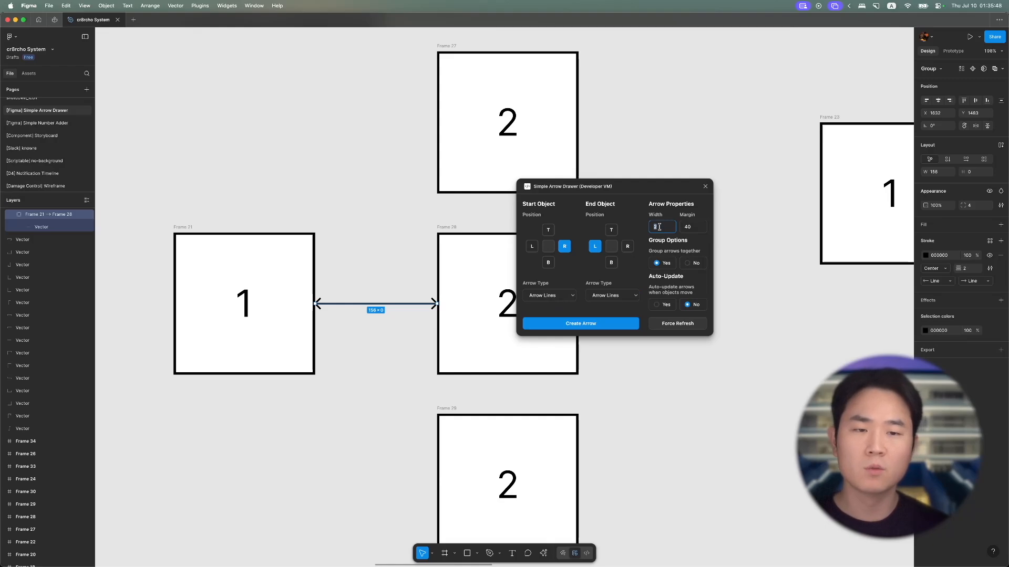
{"action": "double_click", "coordinate": [686, 227]}
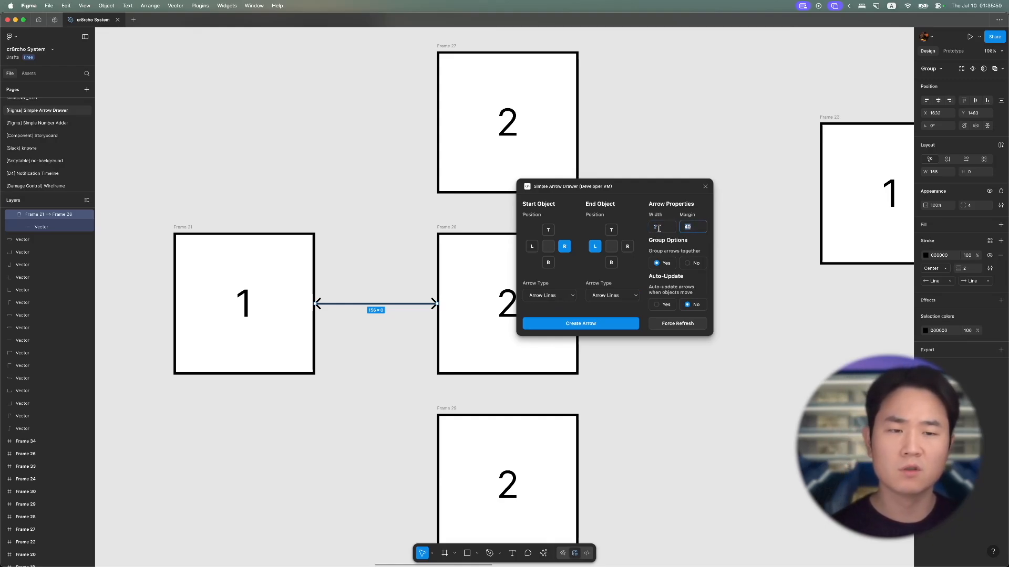
{"action": "scroll", "coordinate": [444, 257], "scroll_direction": "down", "scroll_amount": 5}
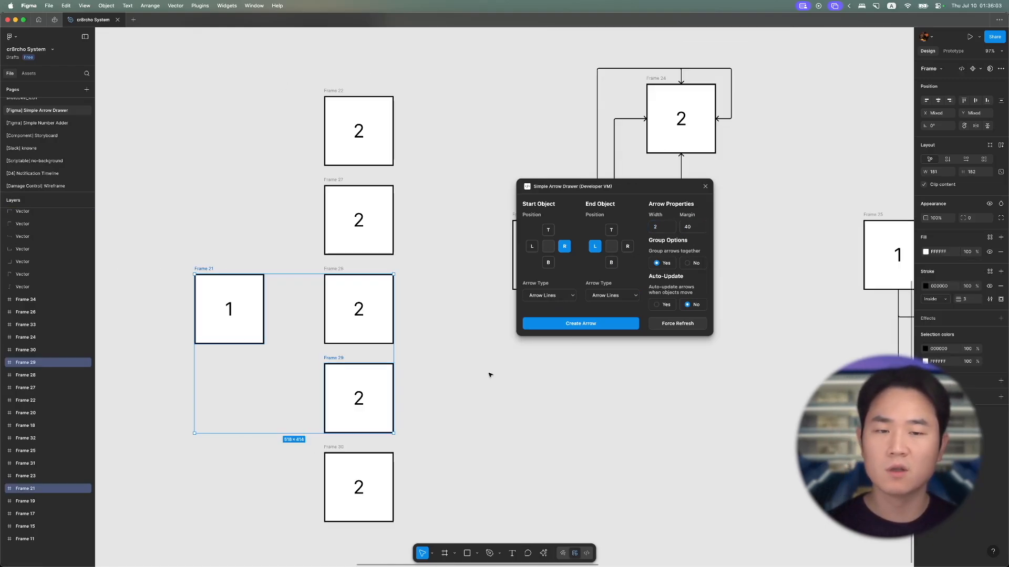
{"action": "left_click", "coordinate": [548, 262]}
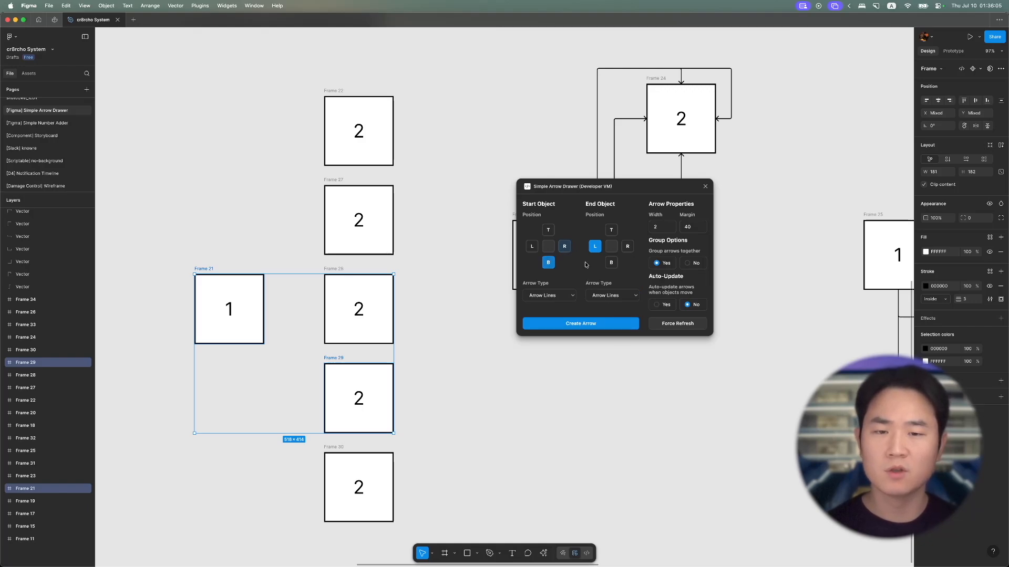
{"action": "left_click", "coordinate": [611, 262]}
{"action": "left_click", "coordinate": [574, 323]}
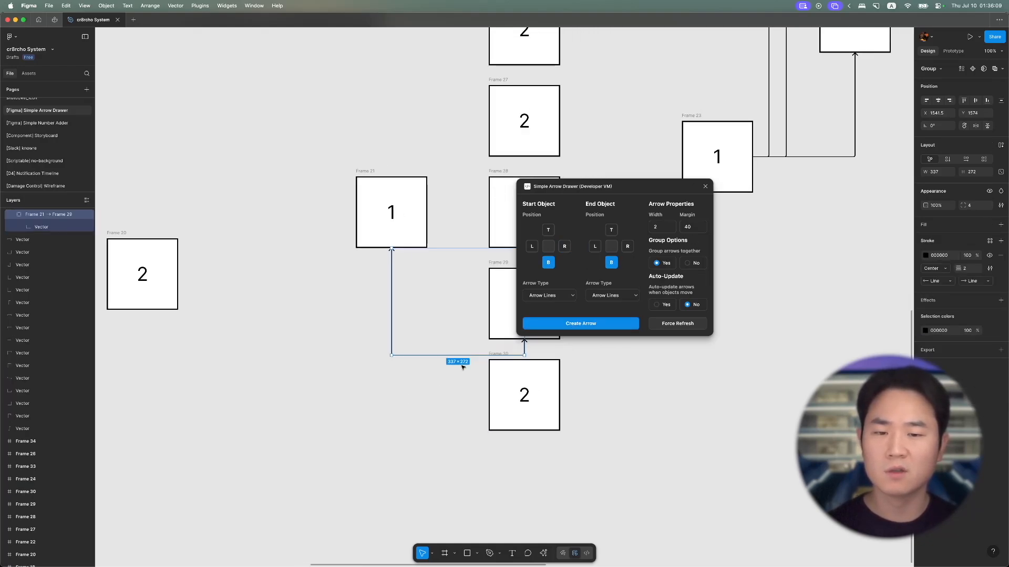
- Draw a frame about 18 × 40 beside the arrowhead below Frame 29 to gauge the arrow's margin
{"action": "scroll", "coordinate": [473, 368], "scroll_direction": "up", "scroll_amount": 5}
{"action": "scroll", "coordinate": [480, 366], "scroll_direction": "right", "scroll_amount": 2}
{"action": "key", "text": "f"}
{"action": "left_click_drag", "start_coordinate": [428, 377], "coordinate": [412, 341]}
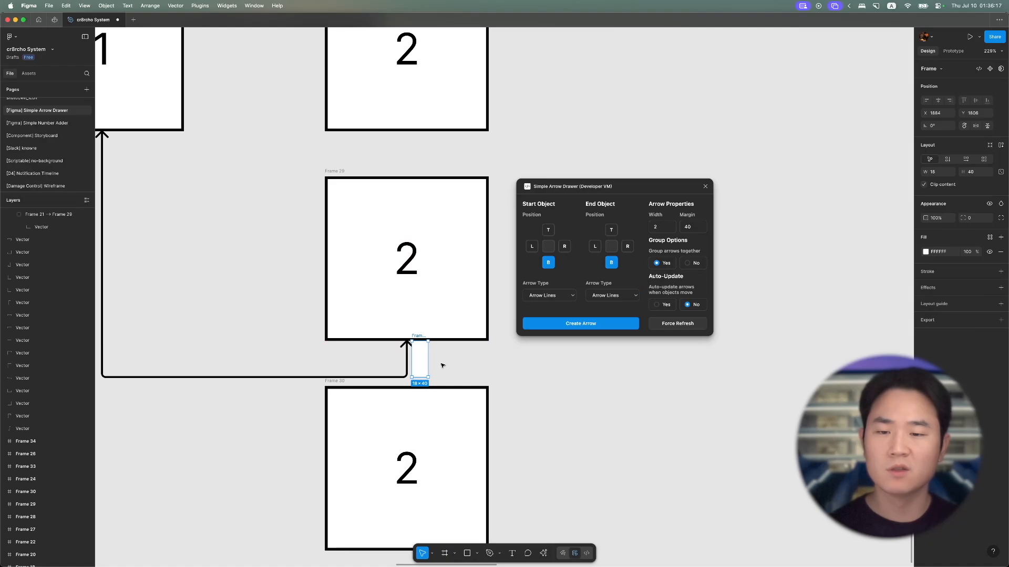
{"action": "left_click", "coordinate": [430, 374]}
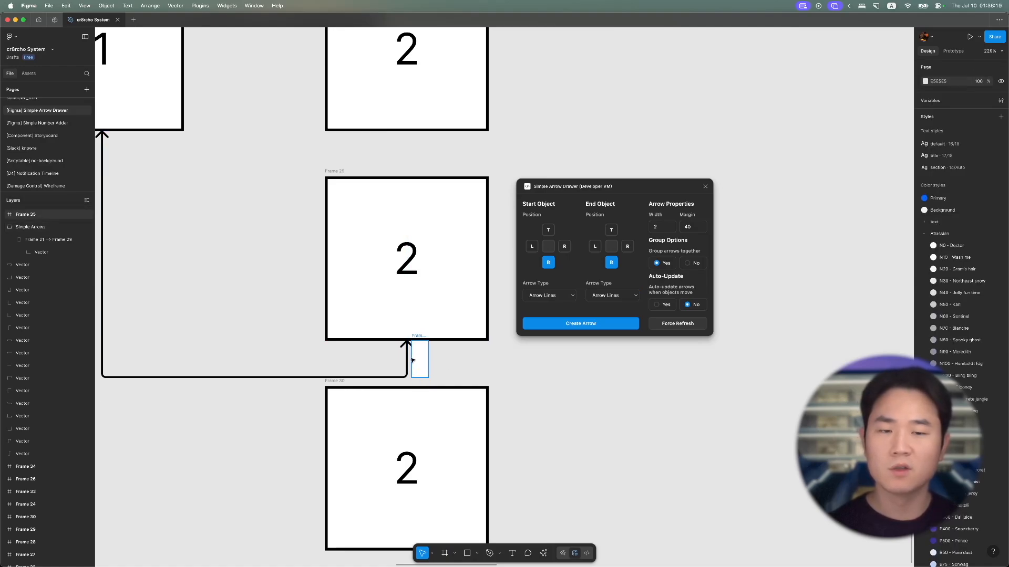
- Create another double-headed arrow from the bottom of Frame 21 to the bottom of Frame 29 with margin 20, and select the Simple Arrows group
{"action": "double_click", "coordinate": [688, 226]}
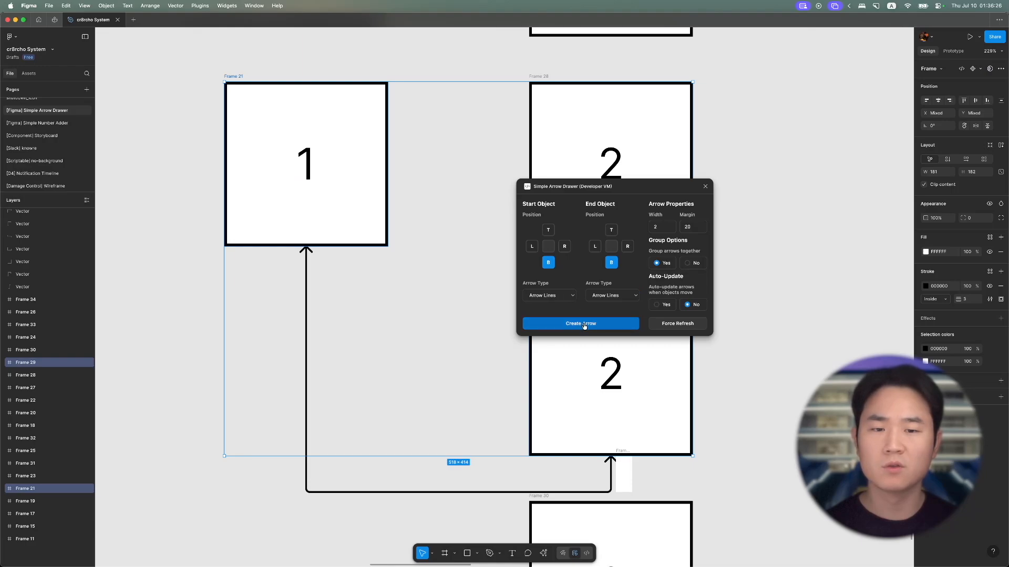
{"action": "left_click", "coordinate": [580, 323]}
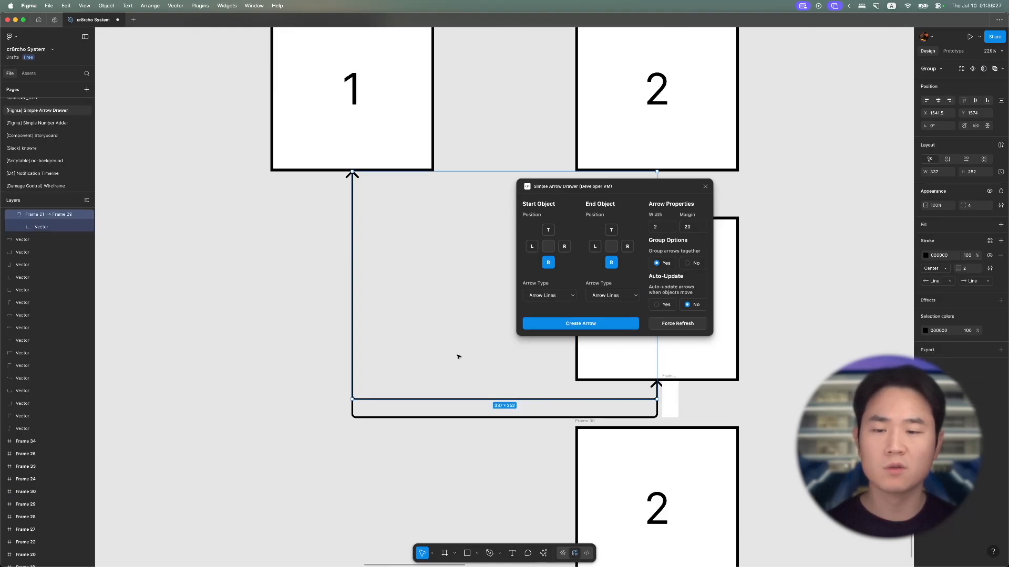
{"action": "scroll", "coordinate": [459, 357], "scroll_direction": "right", "scroll_amount": 1}
{"action": "left_click", "coordinate": [477, 370]}
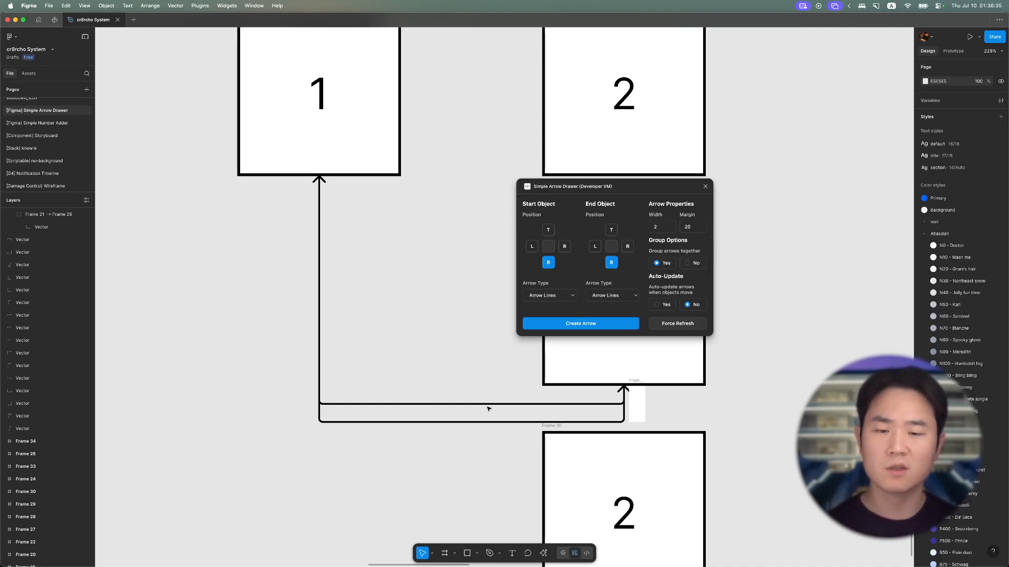
{"action": "left_click", "coordinate": [448, 409]}
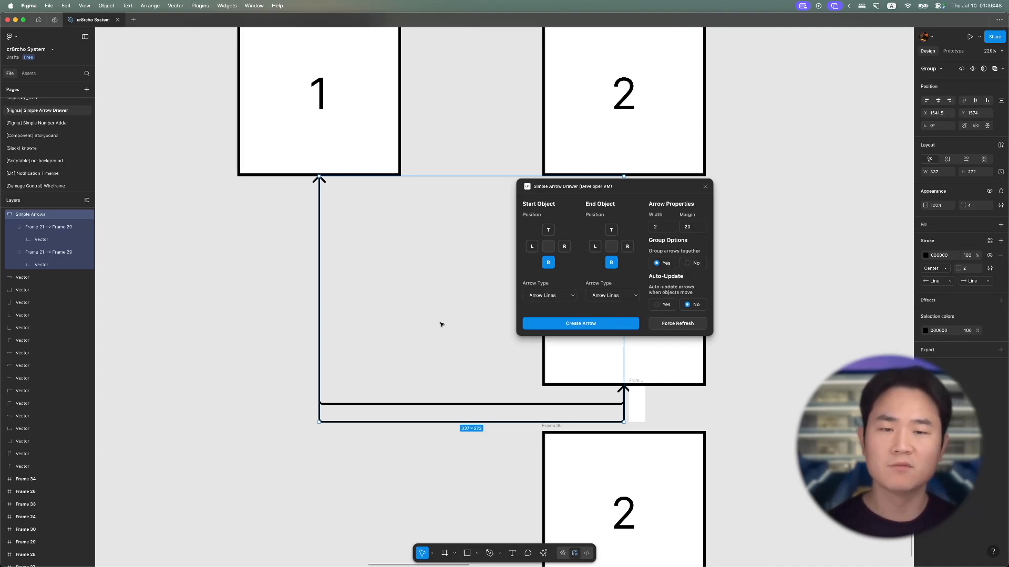
- Move Frame 21 left and down to about X 1302, Y 1438, and force-refresh the arrows
{"action": "scroll", "coordinate": [440, 324], "scroll_direction": "right", "scroll_amount": 3}
{"action": "scroll", "coordinate": [440, 324], "scroll_direction": "up", "scroll_amount": 1}
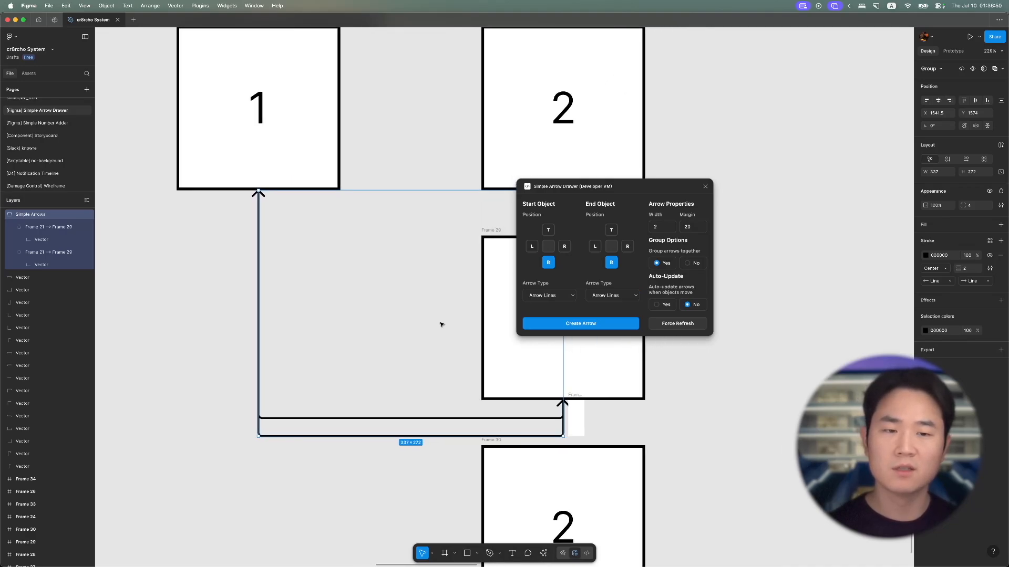
{"action": "scroll", "coordinate": [162, 112], "scroll_direction": "up", "scroll_amount": 2}
{"action": "scroll", "coordinate": [163, 113], "scroll_direction": "left", "scroll_amount": 2}
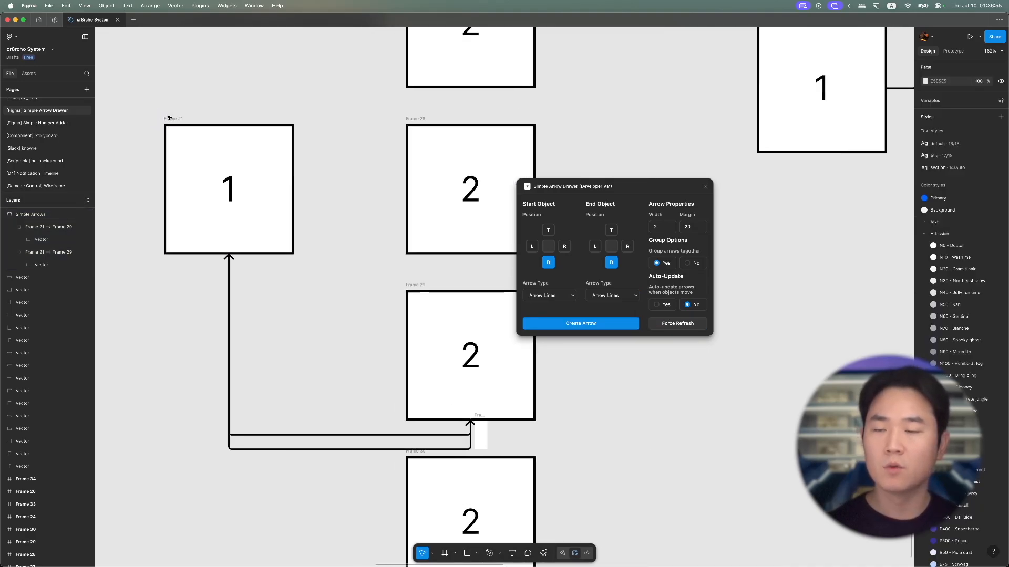
{"action": "scroll", "coordinate": [188, 121], "scroll_direction": "left", "scroll_amount": 3}
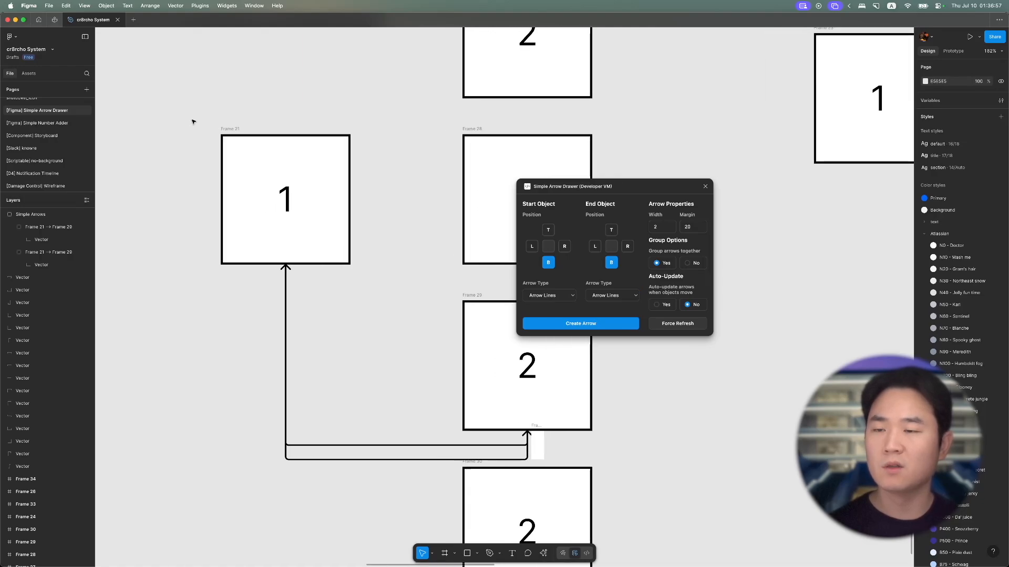
{"action": "left_click", "coordinate": [229, 129]}
{"action": "left_click_drag", "start_coordinate": [266, 172], "coordinate": [157, 170]}
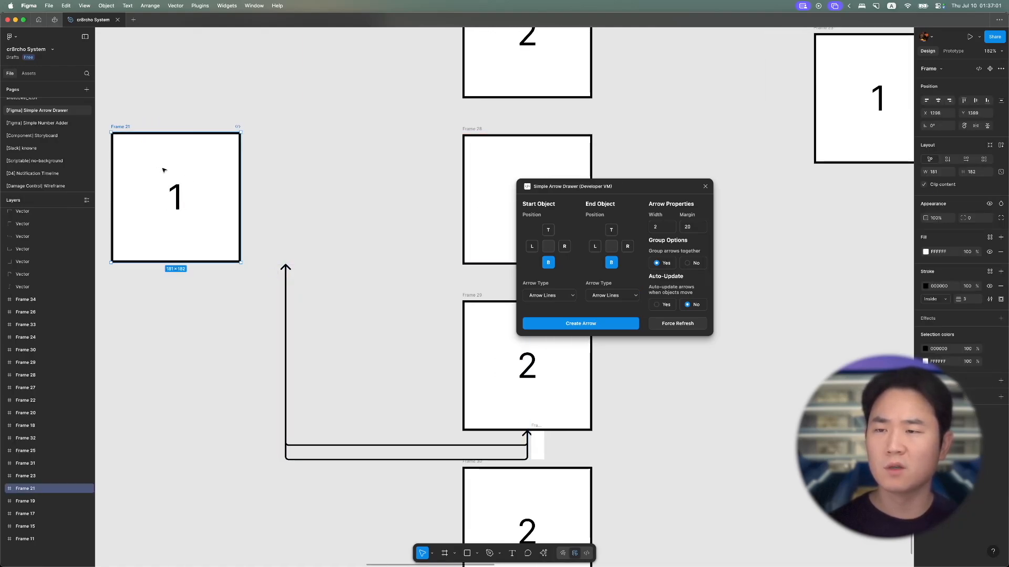
{"action": "left_click_drag", "start_coordinate": [158, 208], "coordinate": [178, 250]}
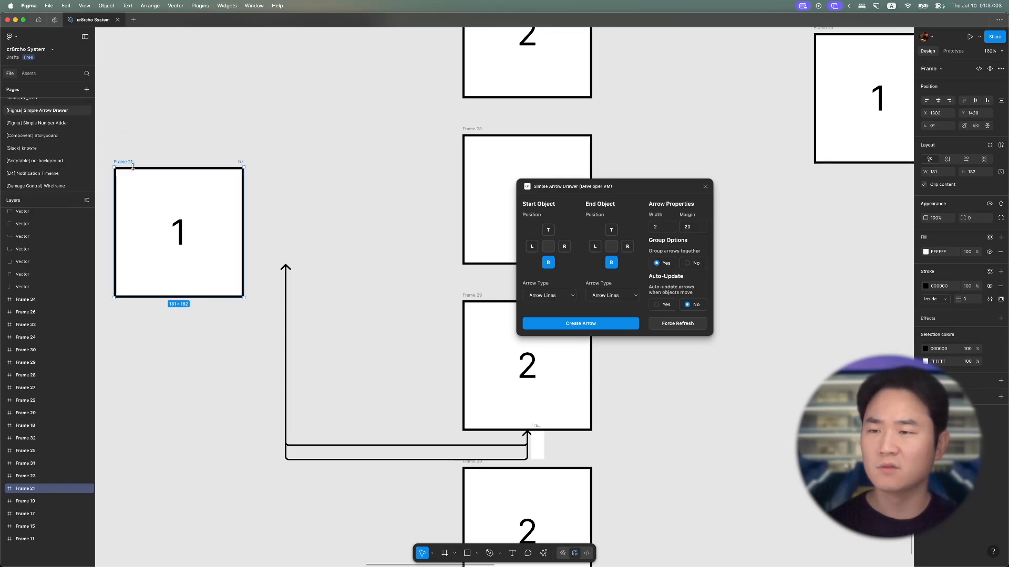
{"action": "left_click", "coordinate": [678, 323]}
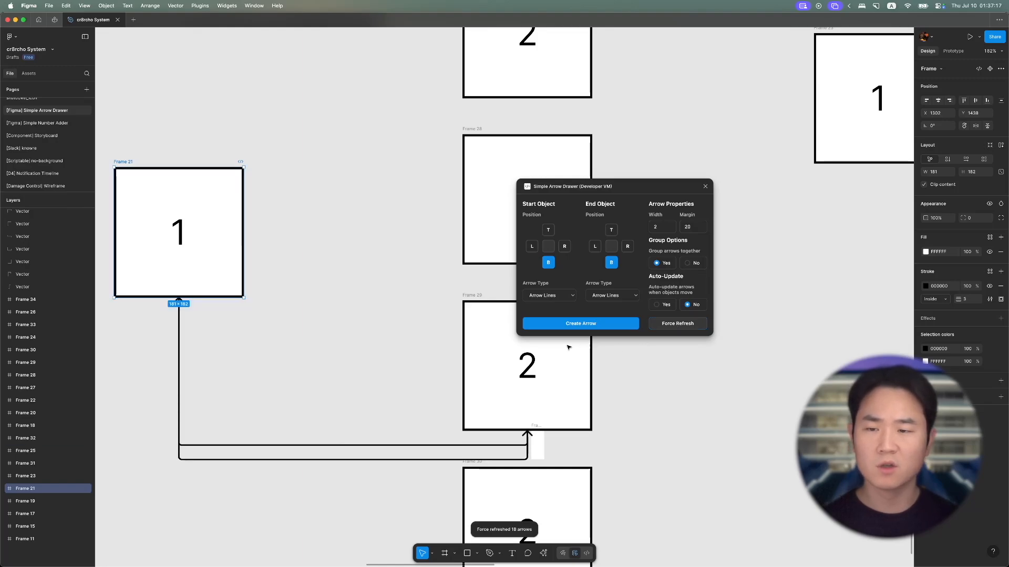
{"action": "left_click", "coordinate": [167, 382]}
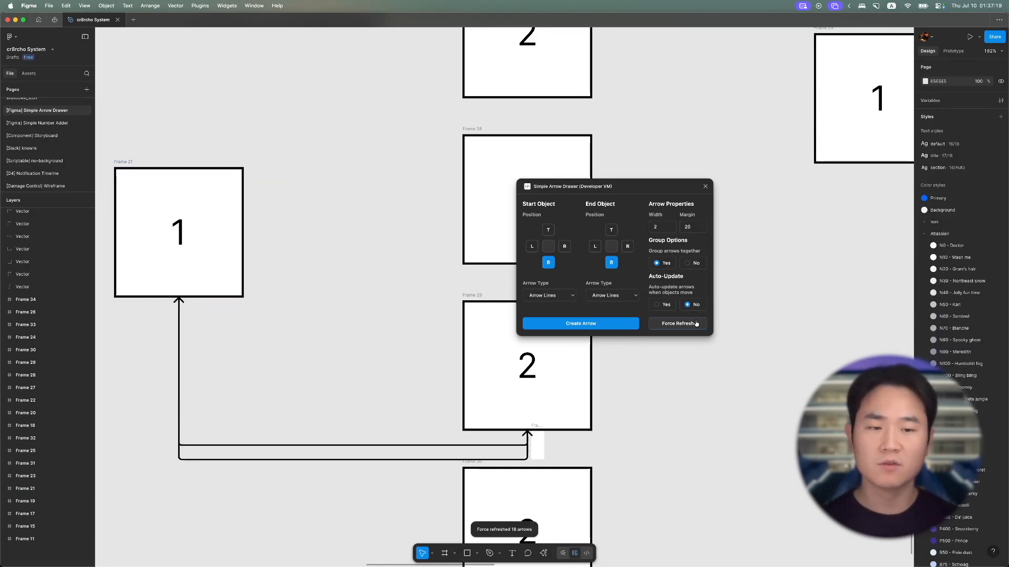
- Enable auto-update of arrows when objects move, and move Frame 29 up and to the right, past Frame 28
{"action": "left_click", "coordinate": [657, 304]}
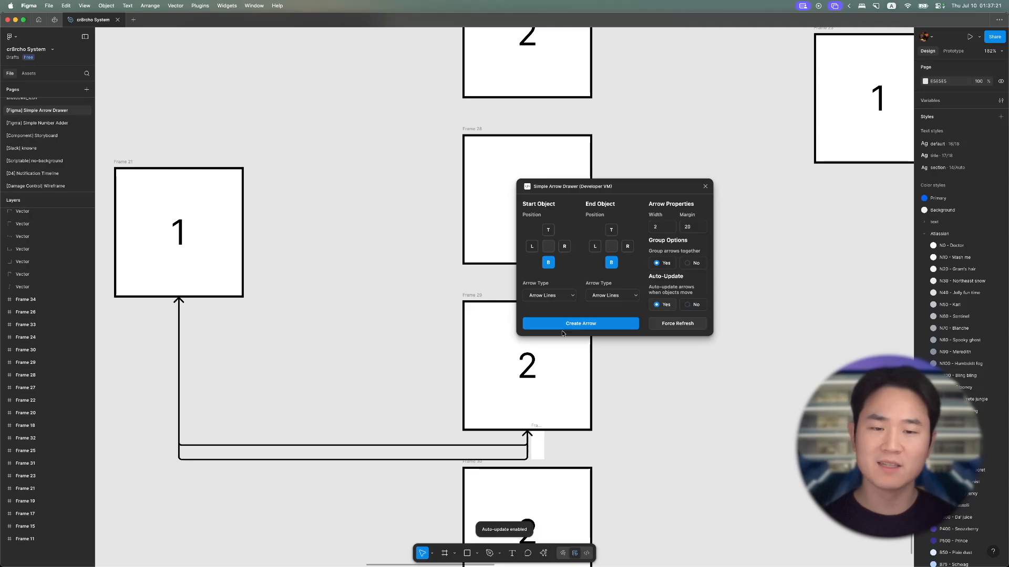
{"action": "left_click", "coordinate": [494, 347]}
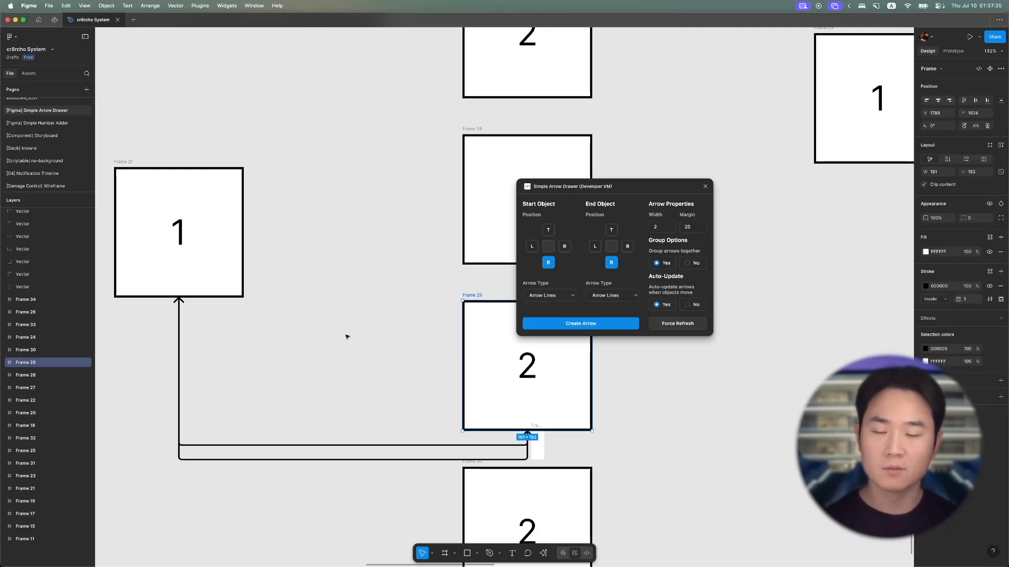
{"action": "left_click_drag", "start_coordinate": [487, 355], "coordinate": [770, 279]}
{"action": "left_click", "coordinate": [635, 414]}
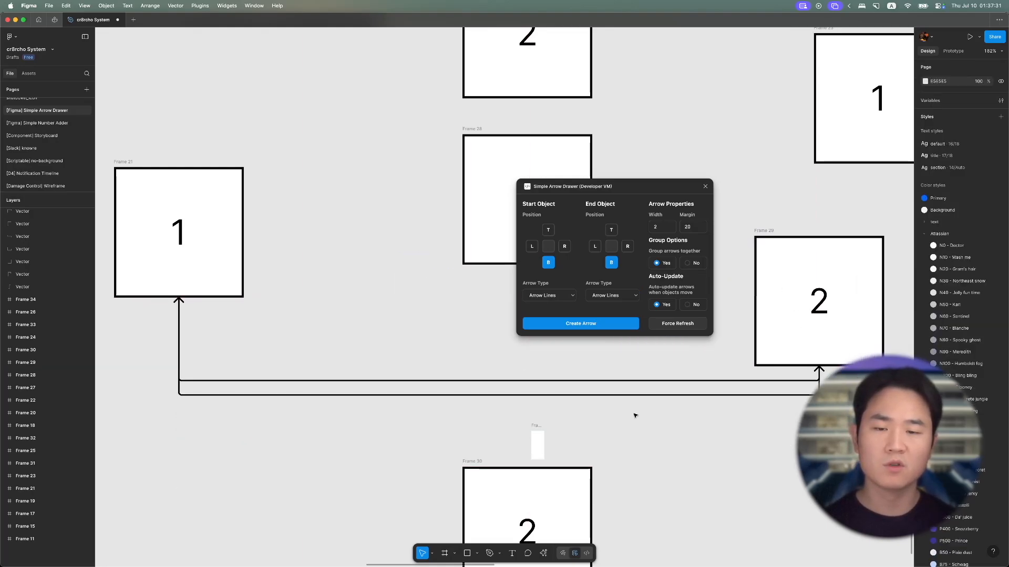
- Move Frame 24 from above Frame 23 to a spot below and to the right of it
{"action": "scroll", "coordinate": [661, 399], "scroll_direction": "down", "scroll_amount": 3}
{"action": "scroll", "coordinate": [661, 398], "scroll_direction": "right", "scroll_amount": 12}
{"action": "scroll", "coordinate": [661, 398], "scroll_direction": "up", "scroll_amount": 5}
{"action": "scroll", "coordinate": [660, 398], "scroll_direction": "left", "scroll_amount": 3}
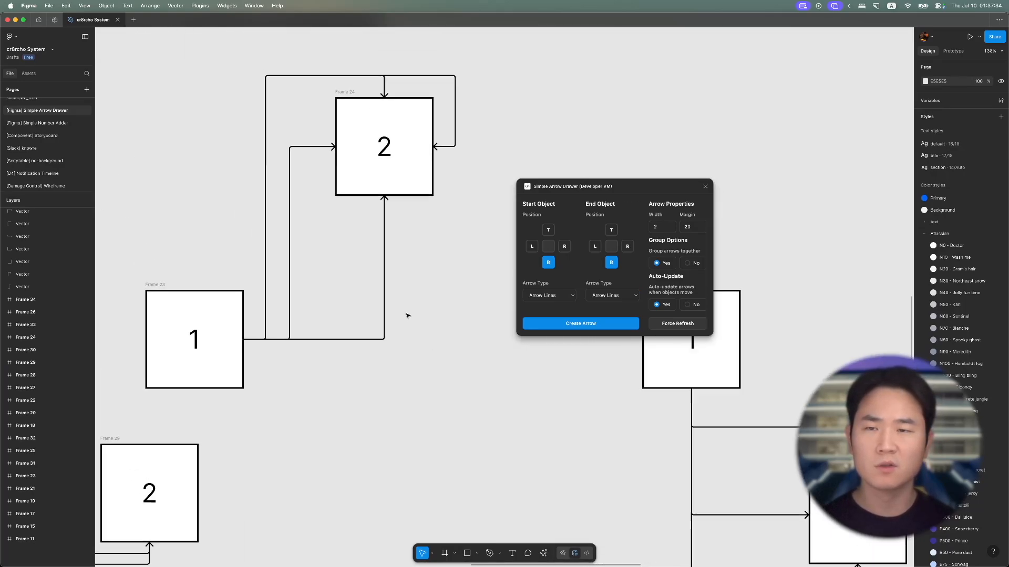
{"action": "left_click", "coordinate": [347, 113]}
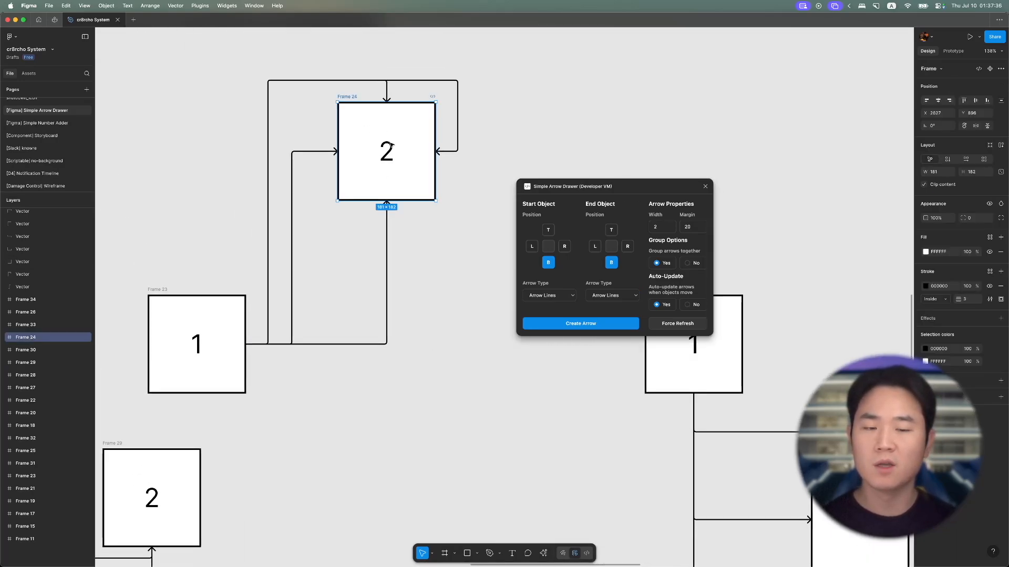
{"action": "left_click_drag", "start_coordinate": [398, 154], "coordinate": [427, 488]}
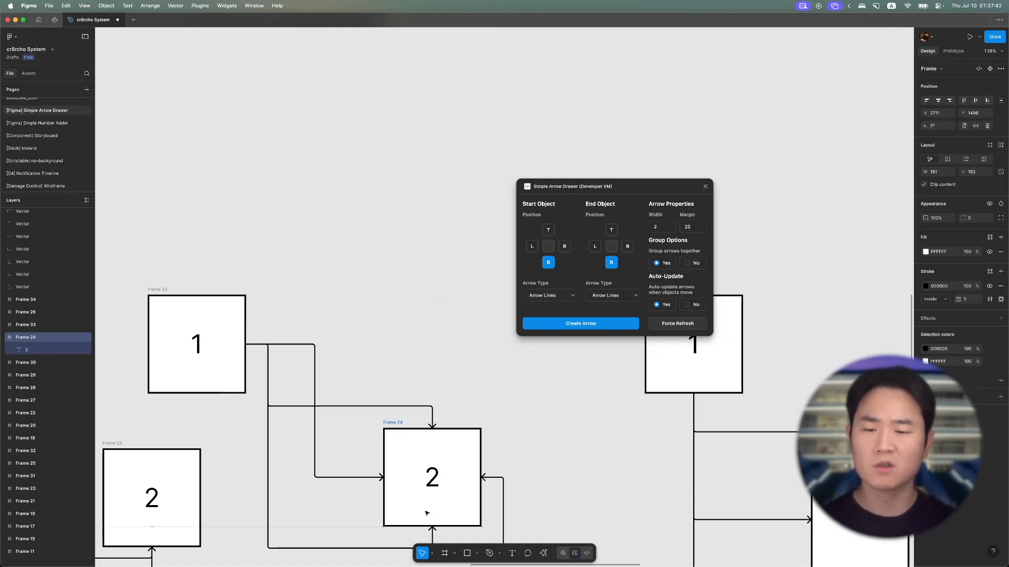
{"action": "key", "text": "Escape"}
- Shift Frame 24 further down to about Y 1597 and deselect it
{"action": "scroll", "coordinate": [426, 509], "scroll_direction": "down", "scroll_amount": 3}
{"action": "scroll", "coordinate": [426, 510], "scroll_direction": "down", "scroll_amount": 3}
{"action": "left_click_drag", "start_coordinate": [435, 347], "coordinate": [437, 421]}
{"action": "key", "text": "ctrl+z"}
{"action": "left_click_drag", "start_coordinate": [413, 338], "coordinate": [413, 392]}
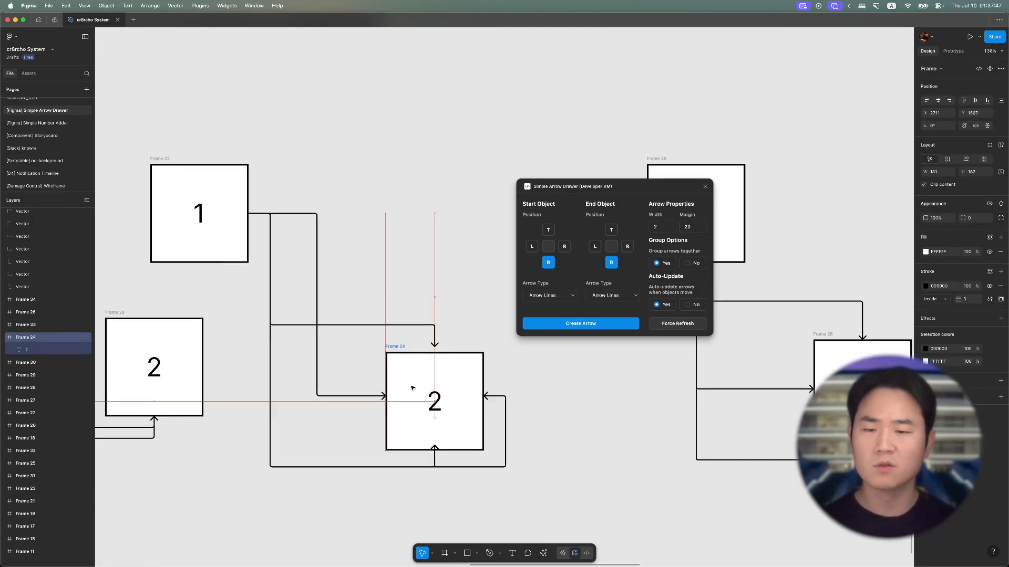
{"action": "left_click", "coordinate": [446, 286]}
{"action": "scroll", "coordinate": [446, 286], "scroll_direction": "down", "scroll_amount": 5}
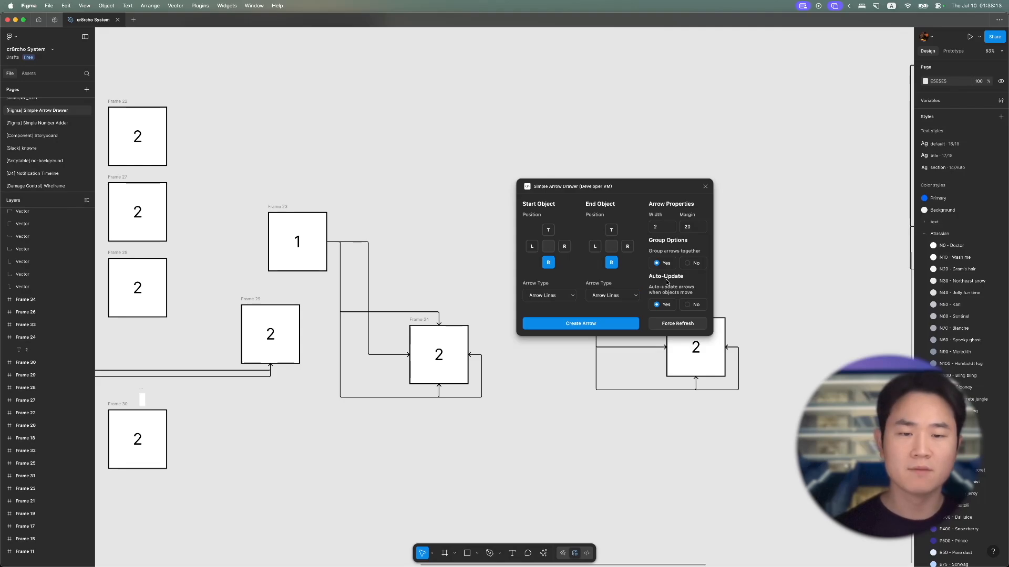
- Move the plugin window up off the diagram and open the publishing dialog for the Simple Arrow Drawer development plugin
{"action": "left_click_drag", "start_coordinate": [647, 183], "coordinate": [506, 99]}
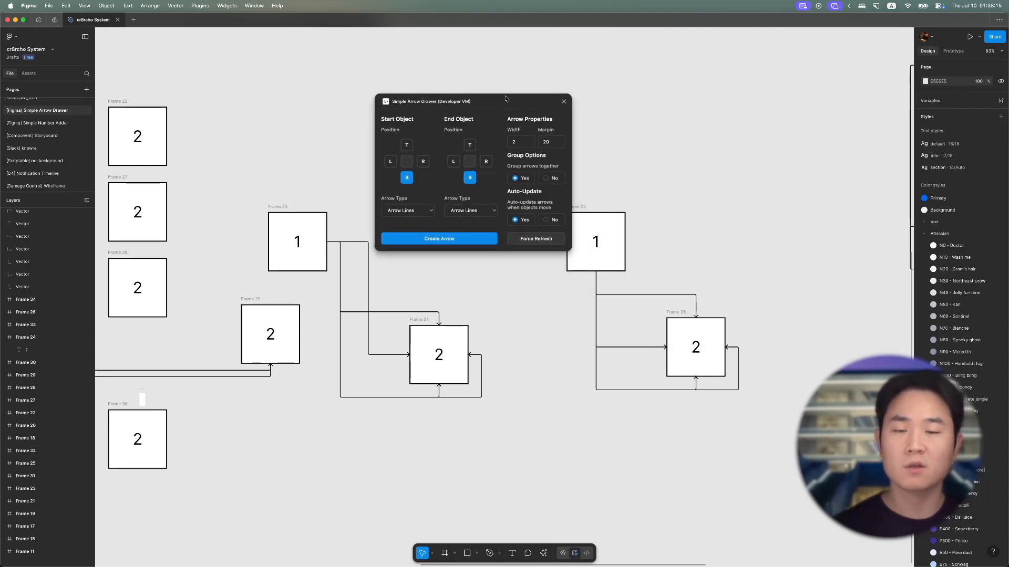
{"action": "left_click", "coordinate": [545, 554]}
{"action": "left_click", "coordinate": [669, 444]}
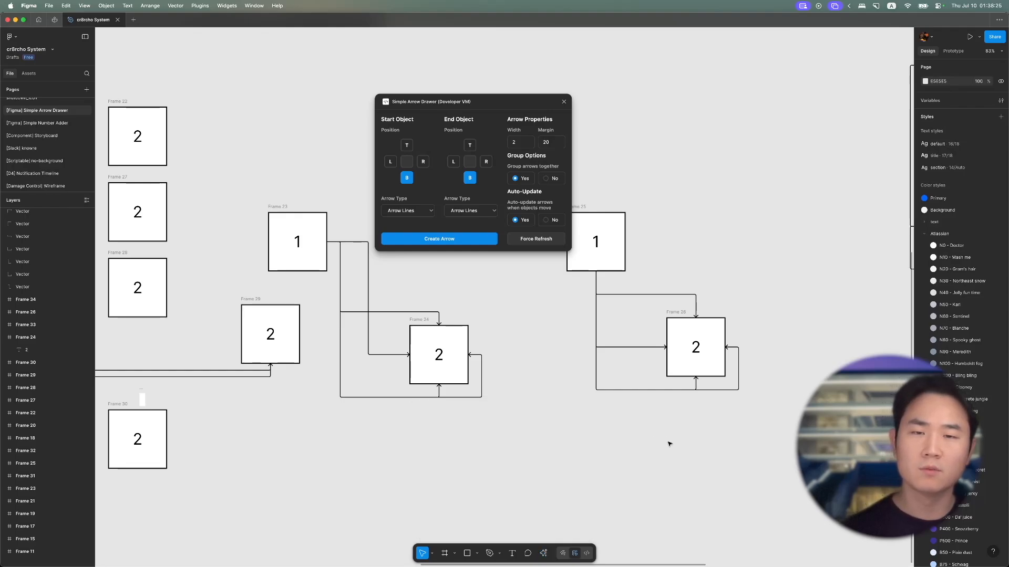
{"action": "right_click", "coordinate": [547, 394]}
{"action": "mouse_move", "coordinate": [604, 473]}
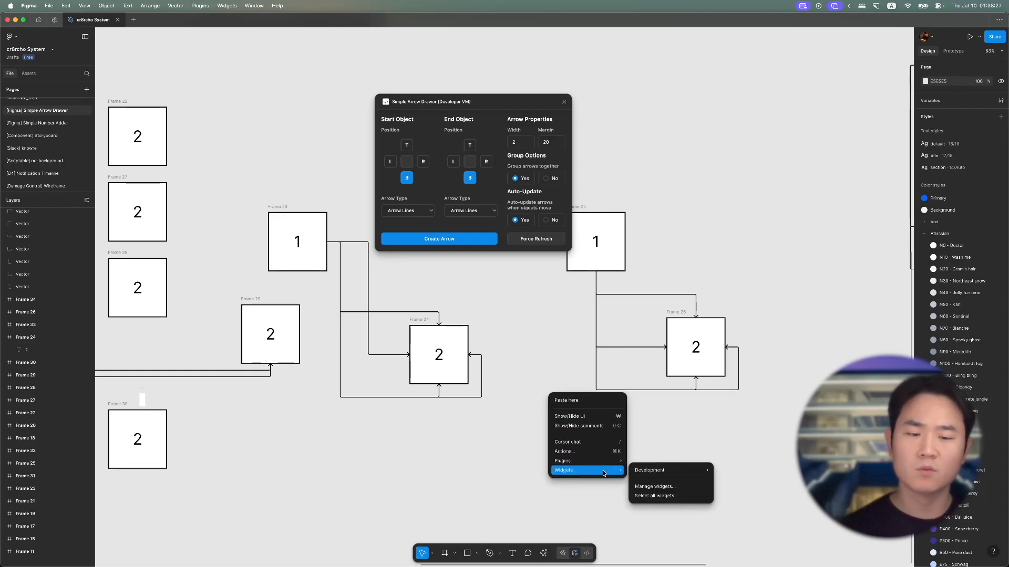
{"action": "mouse_move", "coordinate": [690, 446]}
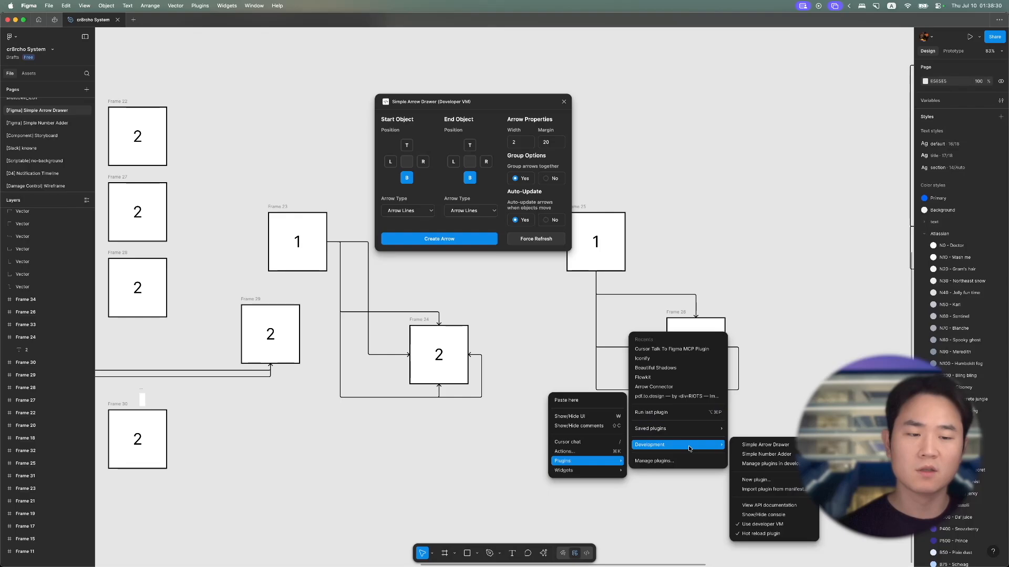
{"action": "left_click", "coordinate": [768, 464]}
{"action": "left_click", "coordinate": [586, 437]}
{"action": "left_click", "coordinate": [581, 450]}
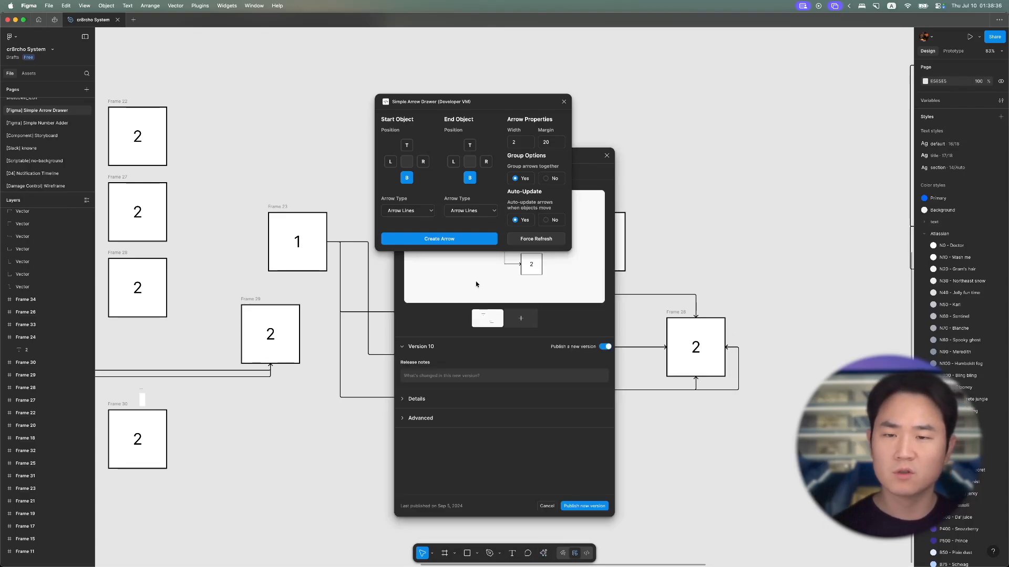
- Write the Version 10 release notes as two lines: "- Design update" and "- Auto-update Feature added"
{"action": "left_click", "coordinate": [449, 377]}
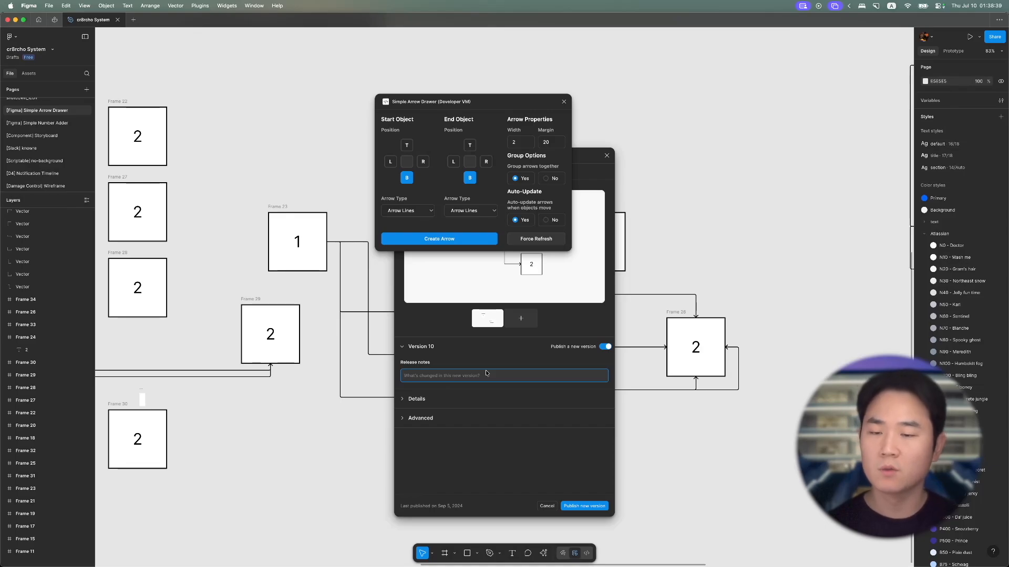
{"action": "type", "text": "D"}
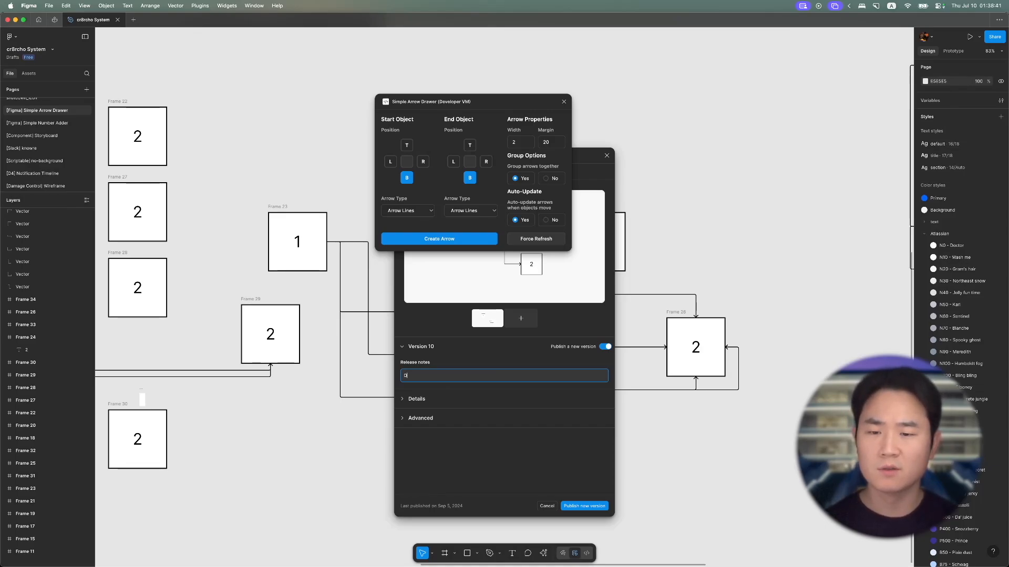
{"action": "type", "text": "esign"}
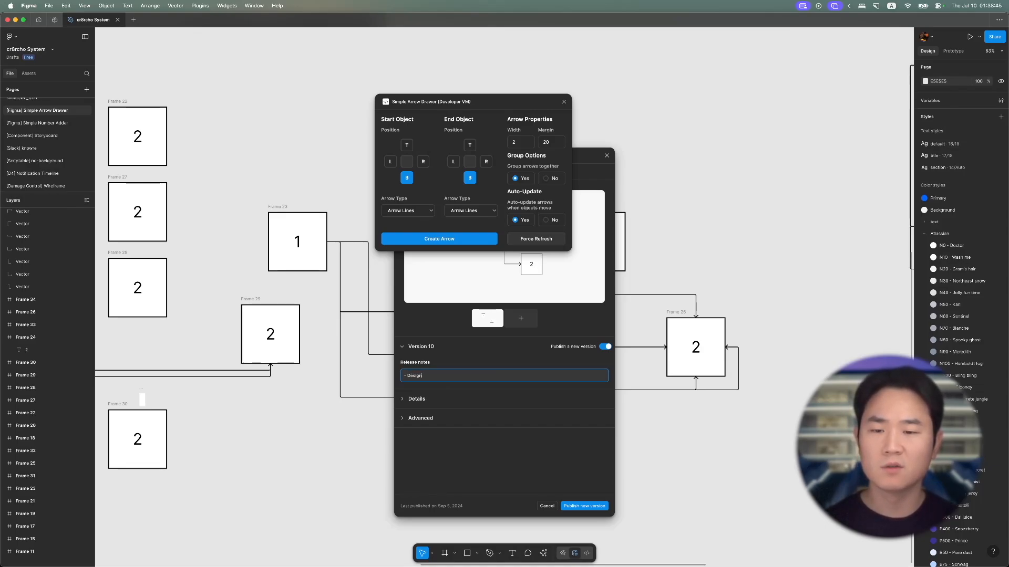
{"action": "type", "text": " update"}
{"action": "key", "text": "Return"}
{"action": "type", "text": "- Auto"}
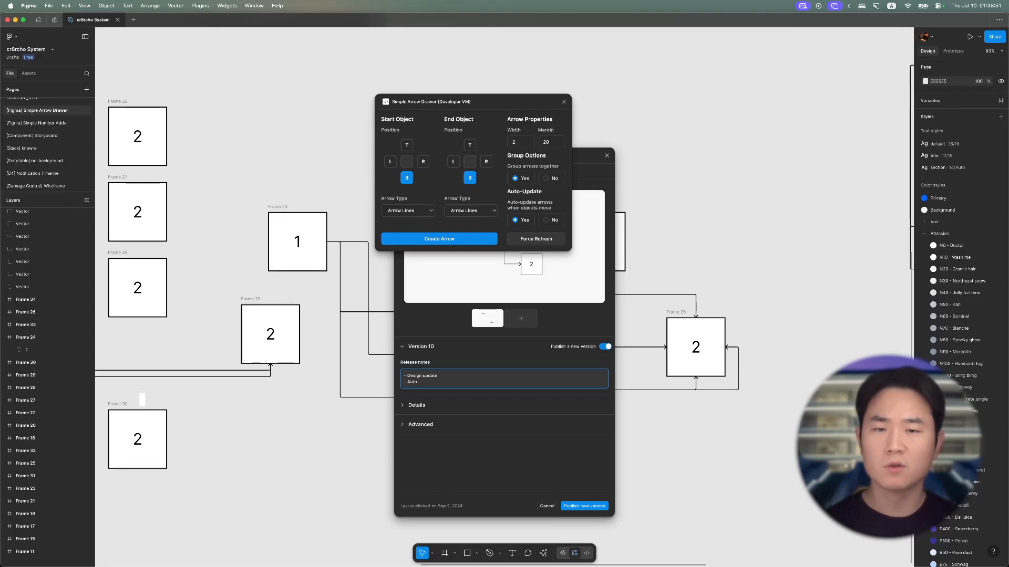
{"action": "type", "text": "-update Fea"}
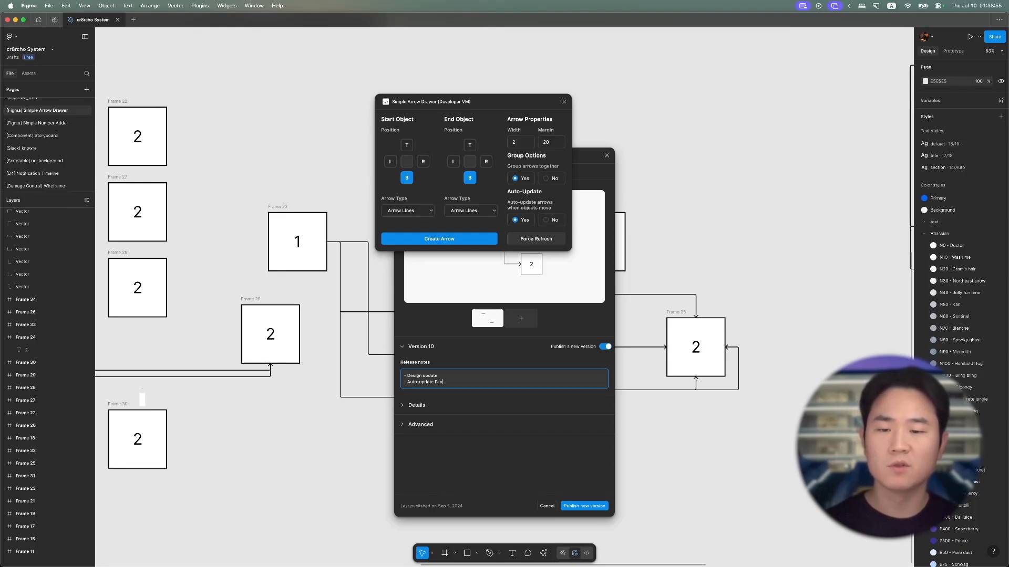
{"action": "type", "text": "ture added"}
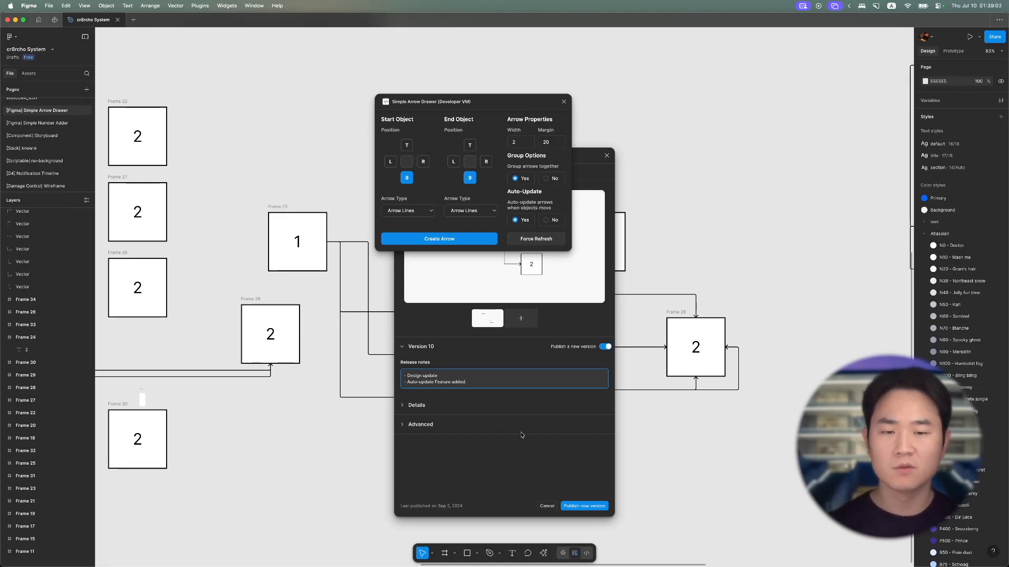
- Publish the new plugin version and move the Simple Arrow Drawer window clear of the publishing dialog
{"action": "left_click", "coordinate": [587, 508]}
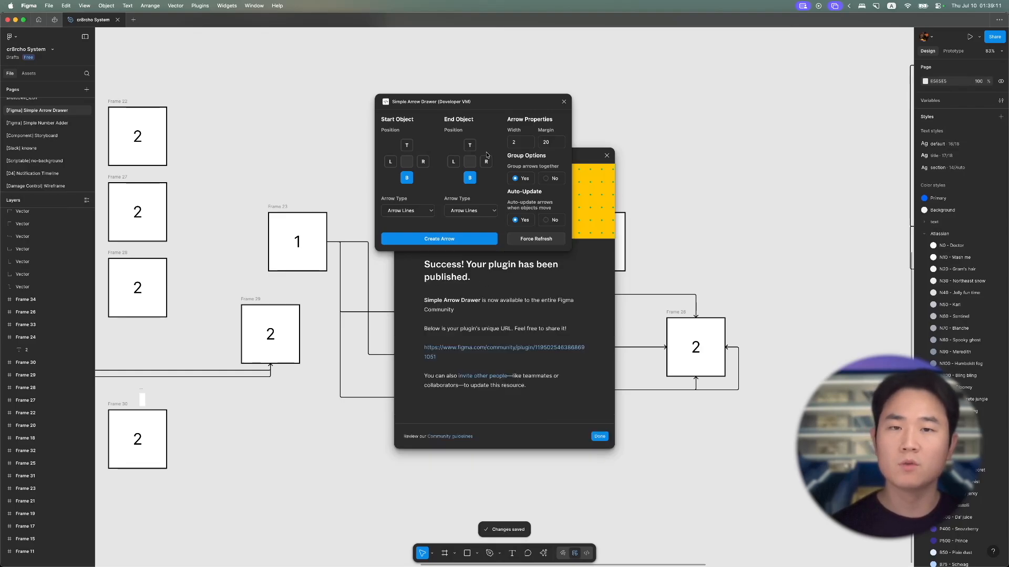
{"action": "left_click_drag", "start_coordinate": [465, 106], "coordinate": [772, 117]}
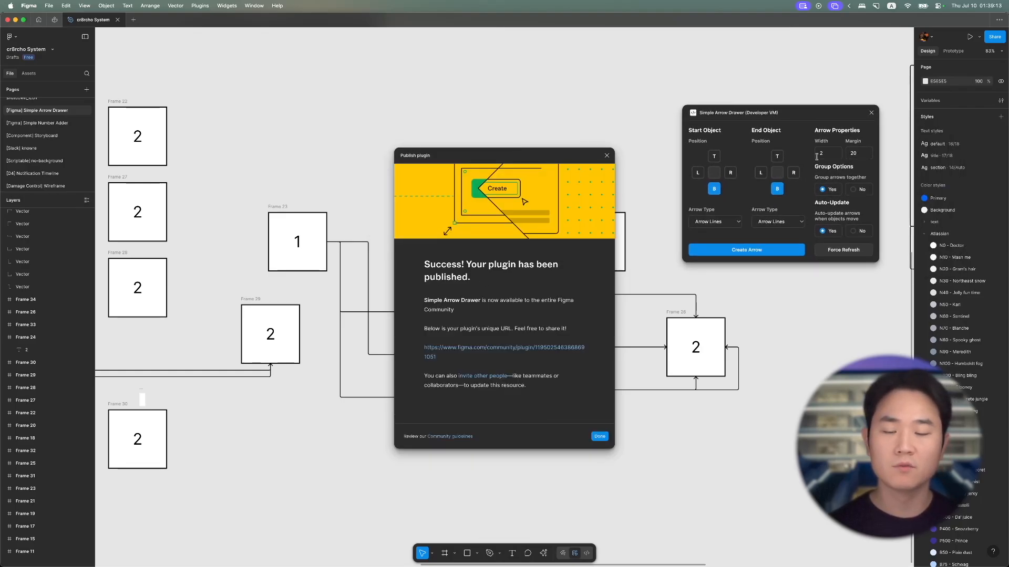